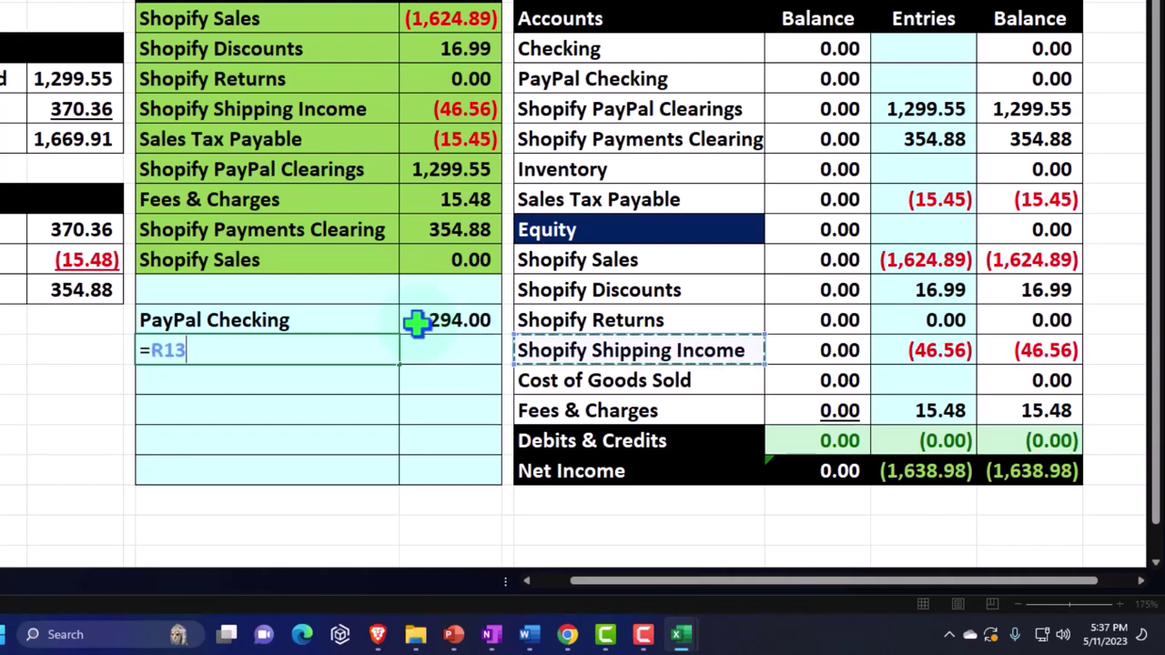
Step: Link the account name below PayPal Checking in the journal entry to the Fees & Charges account in R15
key(Down)
key(Down)
key(Return)
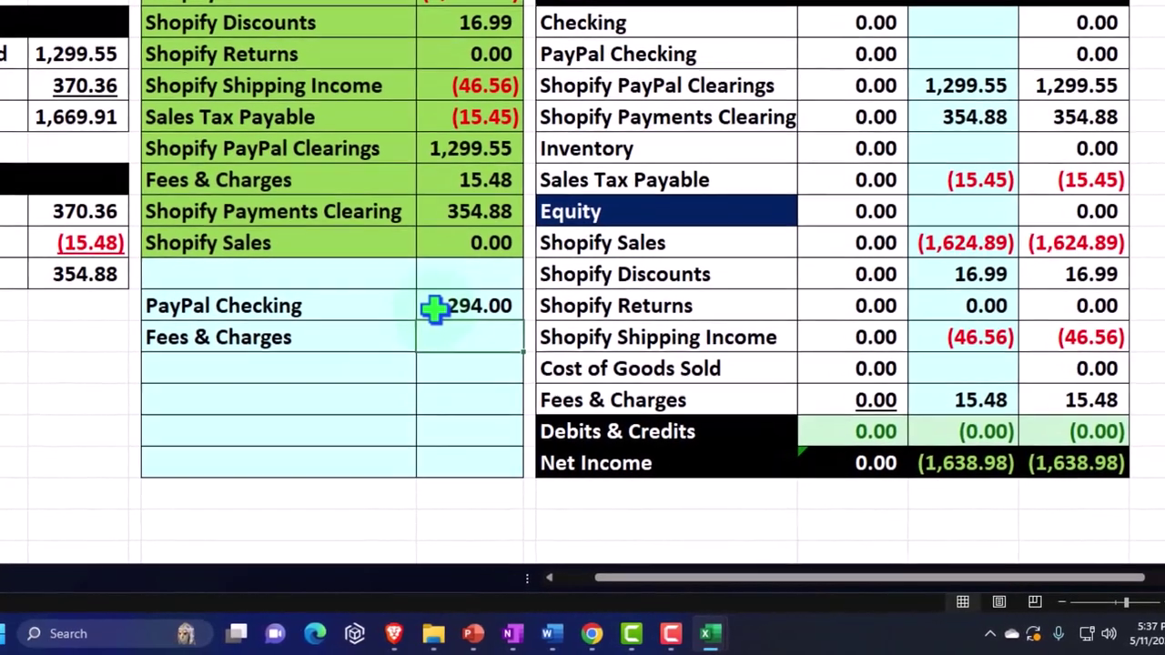
Step: Calculate the Fees & Charges amount in P13 as the PayPal Payments Standard payment minus the PayPal Checking amount
click(414, 350)
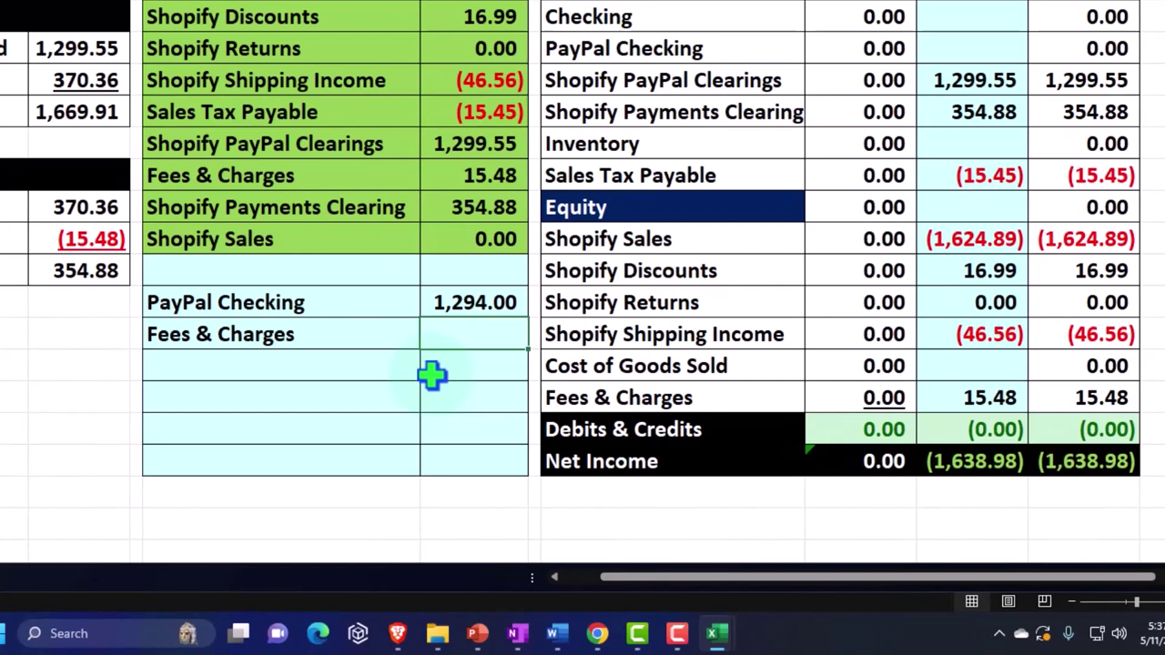
click(341, 308)
key(Up)
key(Up)
key(Up)
key(Up)
key(Up)
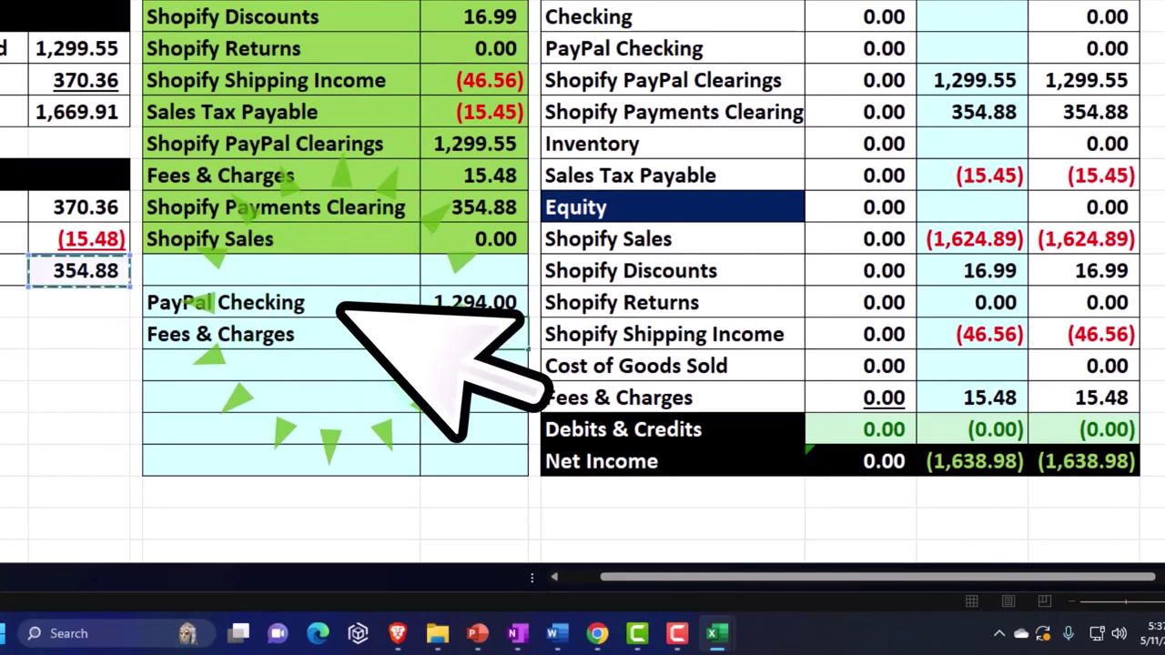
key(Up)
key(Up)
key(Up)
key(Up)
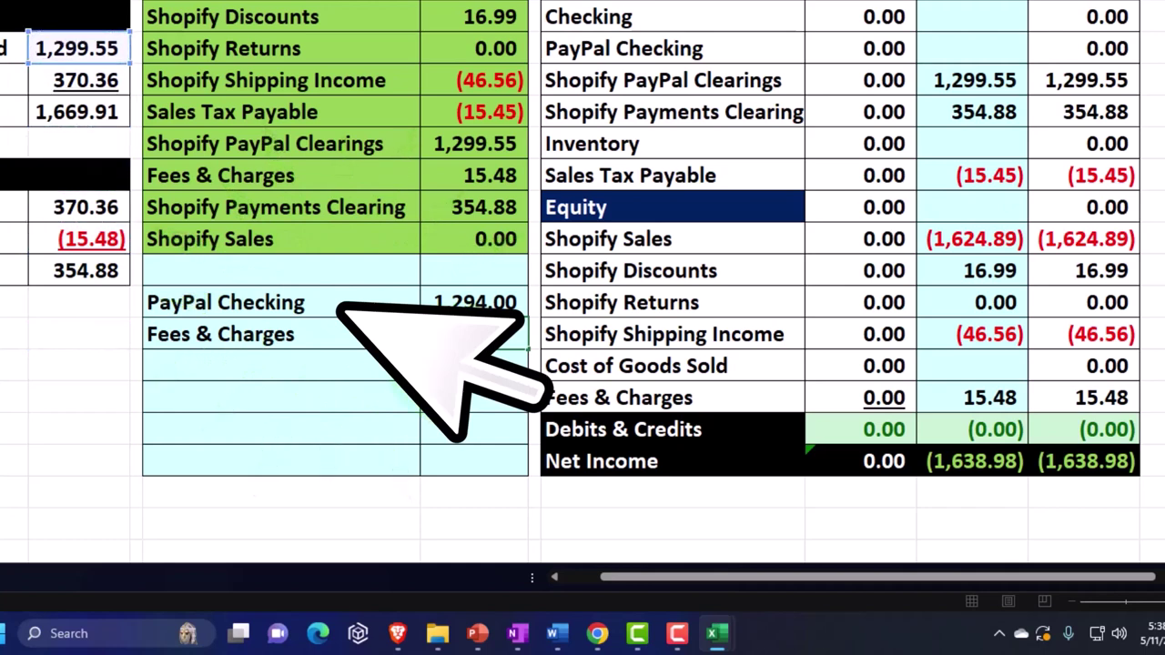
text(-)
key(Up)
key(Return)
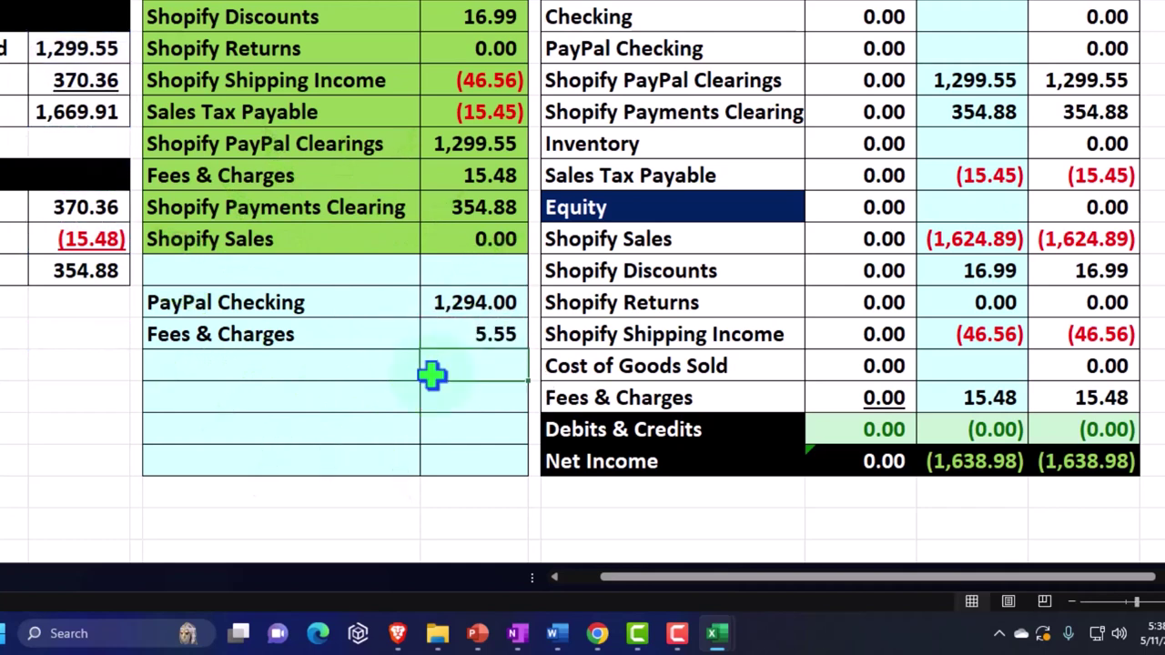
Step: Link the account name in O14 to Shopify PayPal Clearings in R5
key(Left)
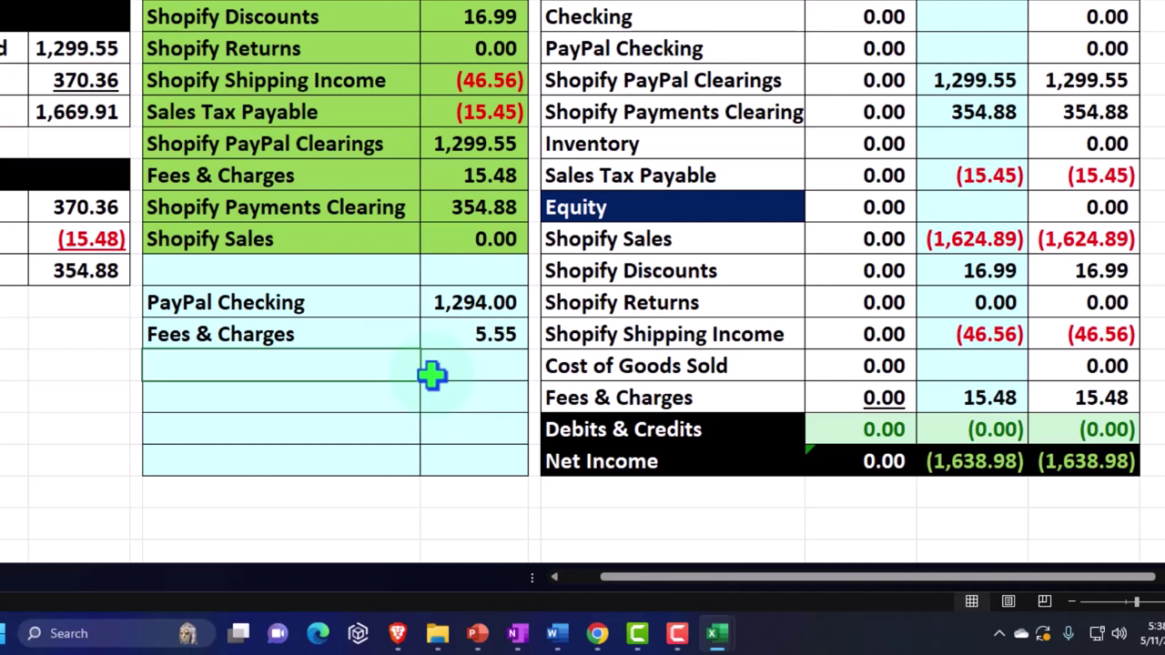
text(=)
key(Right)
key(Right)
key(Right)
key(Up)
key(Up)
key(Up)
key(Up)
key(Up)
key(Up)
key(Up)
key(Up)
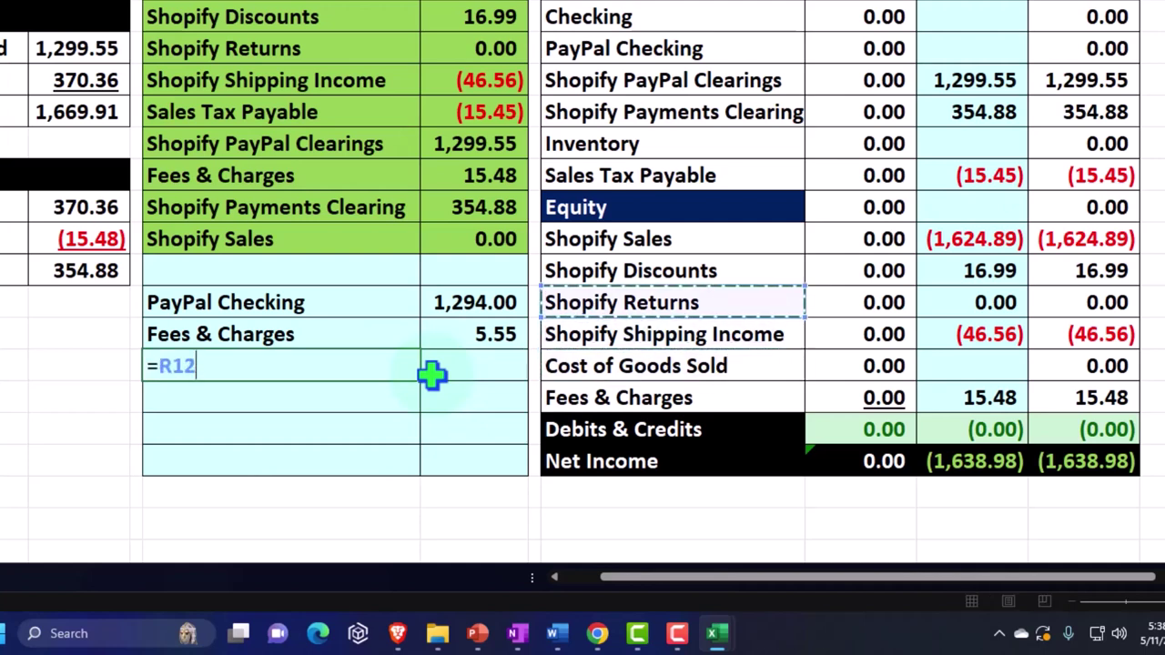
key(Up)
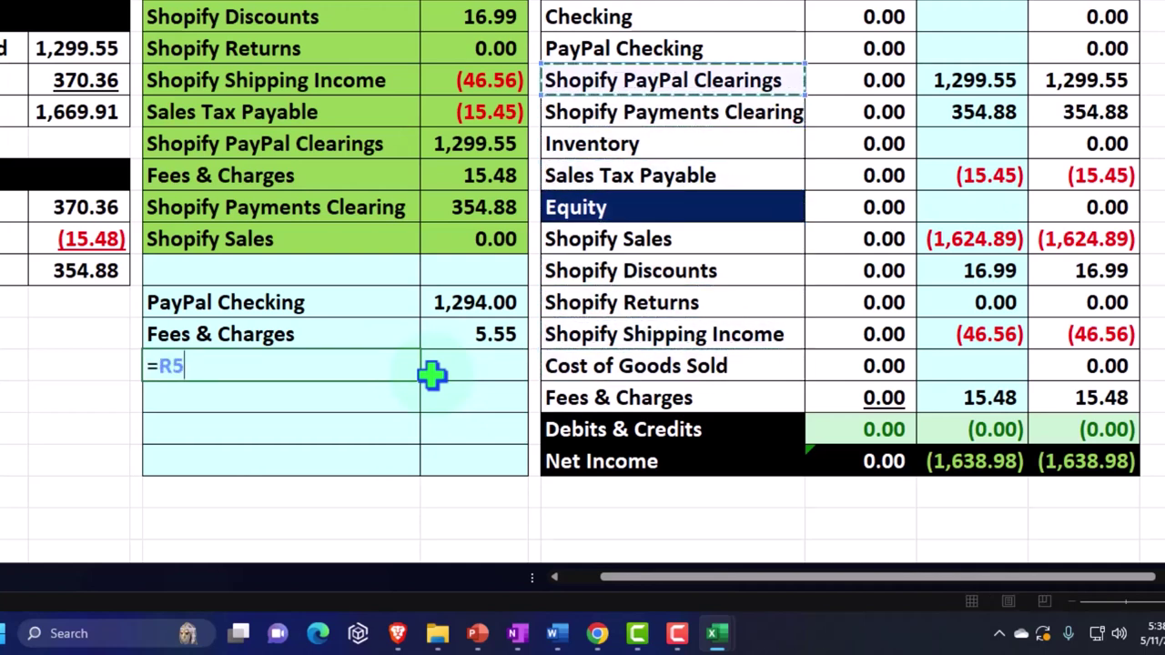
key(Return)
Step: Enter the Shopify PayPal Clearings amount in P14 as the negative sum of P12:P13
key(Right)
key(Up)
text(=sum()
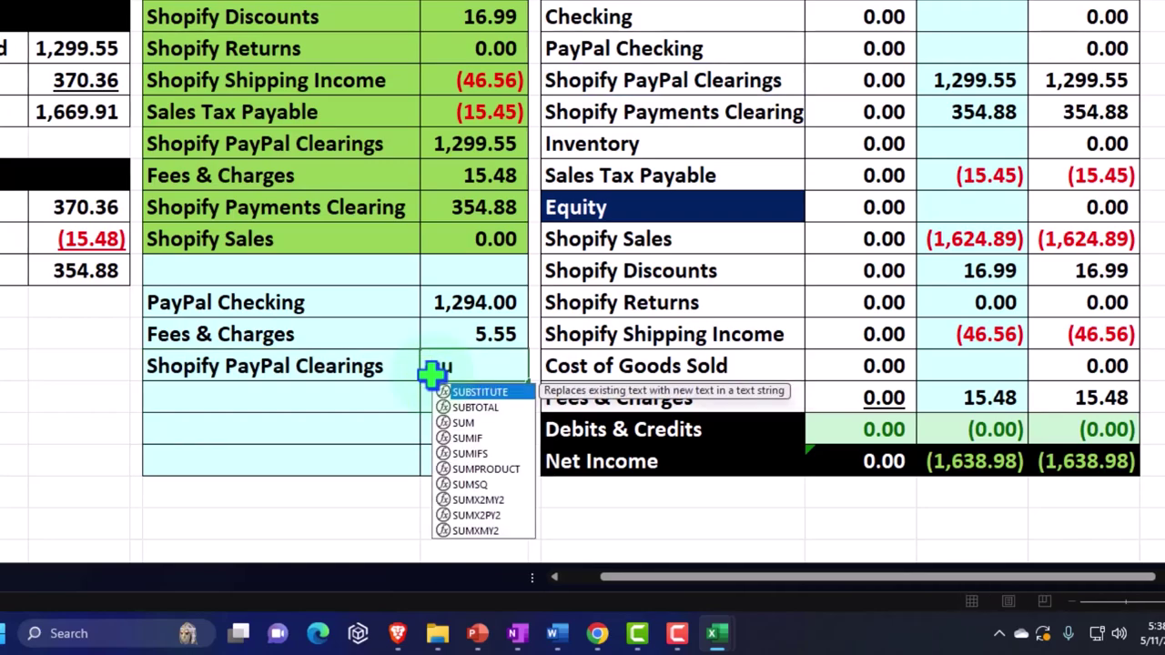
key(Up)
key(shift+Up)
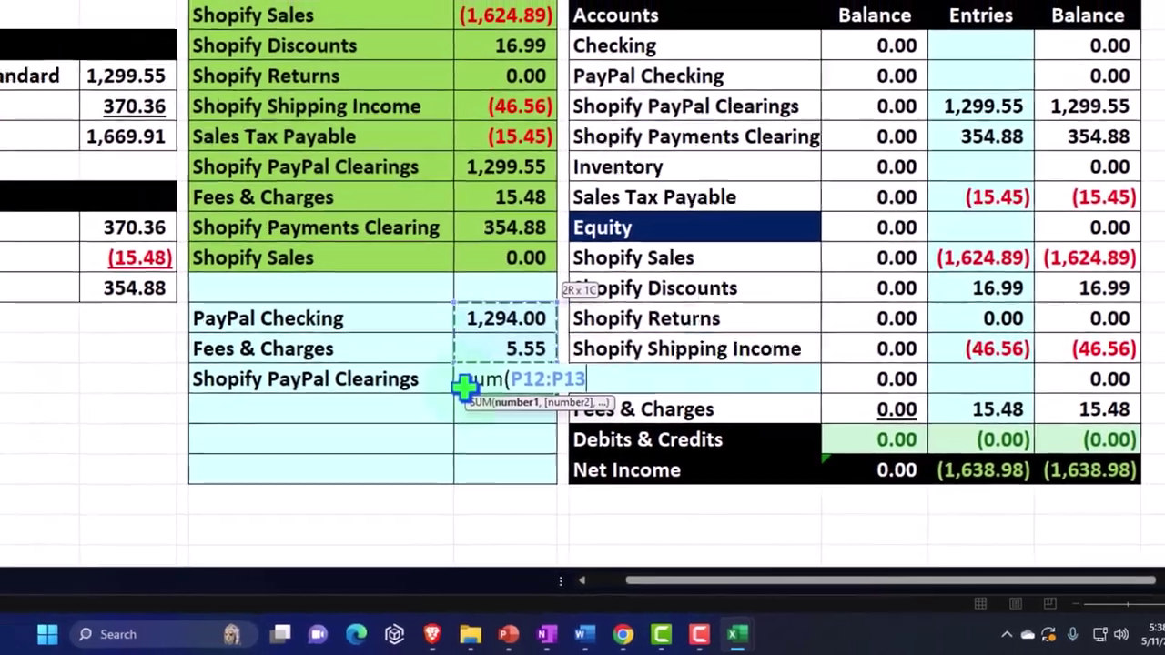
key(Return)
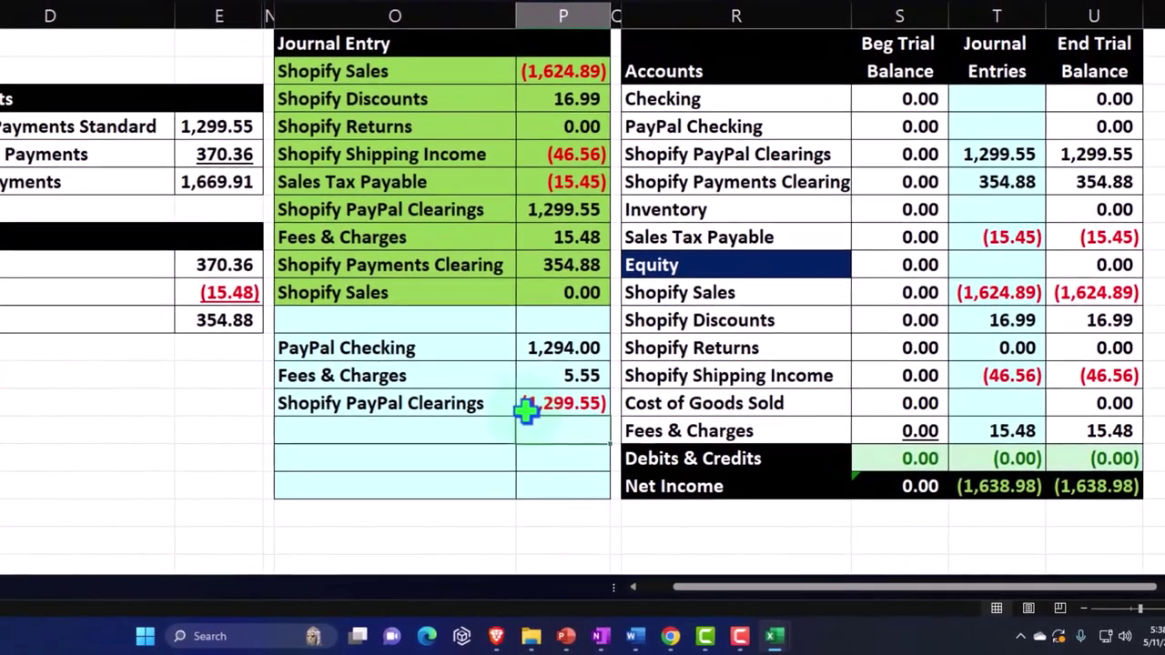
Step: Post the PayPal Checking amount from P12 to its Journal Entries cell, T4, in the trial balance
click(484, 355)
key(Right)
key(Right)
key(Right)
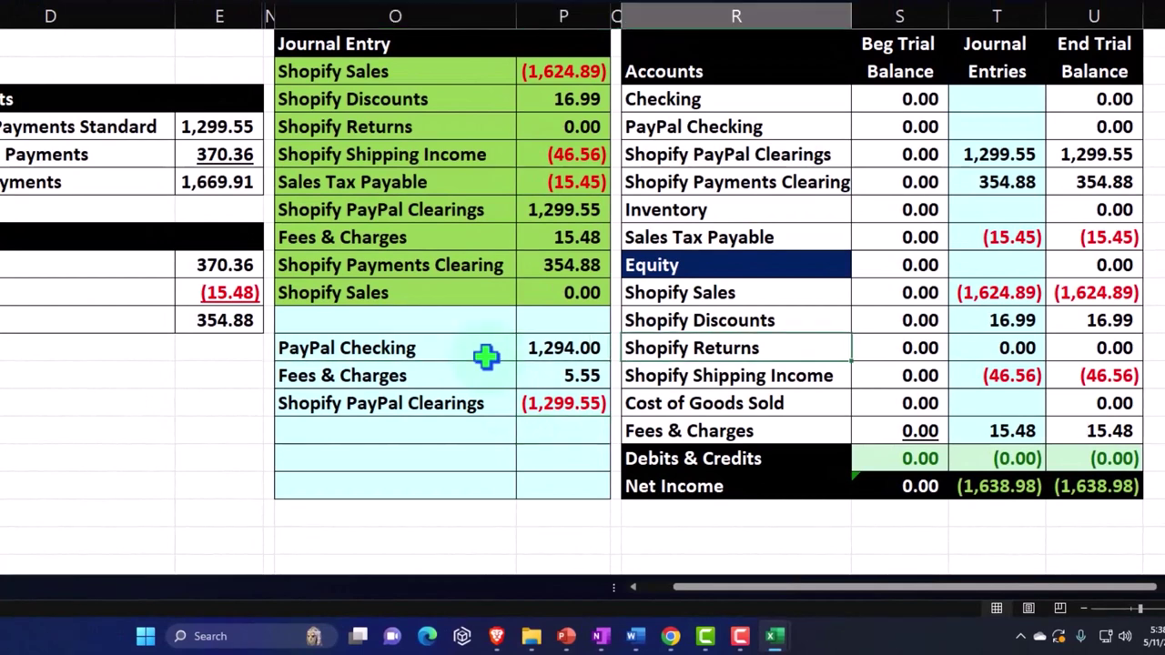
key(Up)
key(Up)
key(Up)
key(Up)
key(Up)
key(Up)
key(Up)
key(Up)
key(Right)
key(Right)
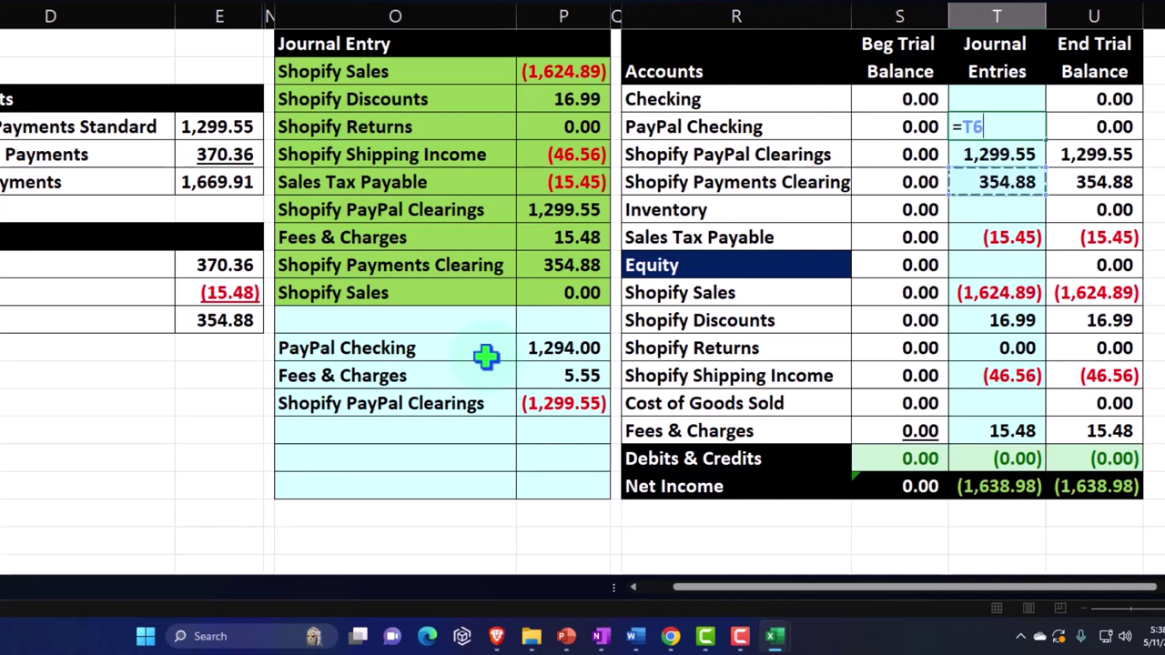
key(Down)
key(Down)
key(Down)
key(Down)
key(Down)
key(Down)
key(Down)
key(Left)
key(Left)
key(Left)
key(Left)
key(Return)
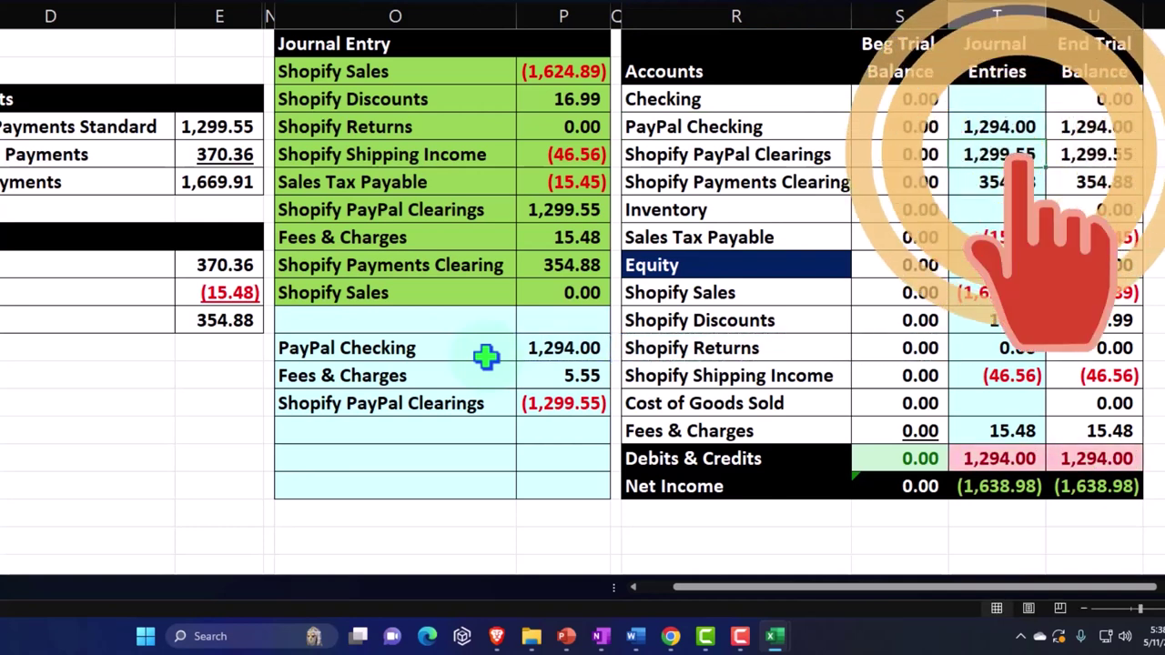
Step: Extend the trial balance's Fees & Charges journal entry to the formula =P8+P13
click(554, 403)
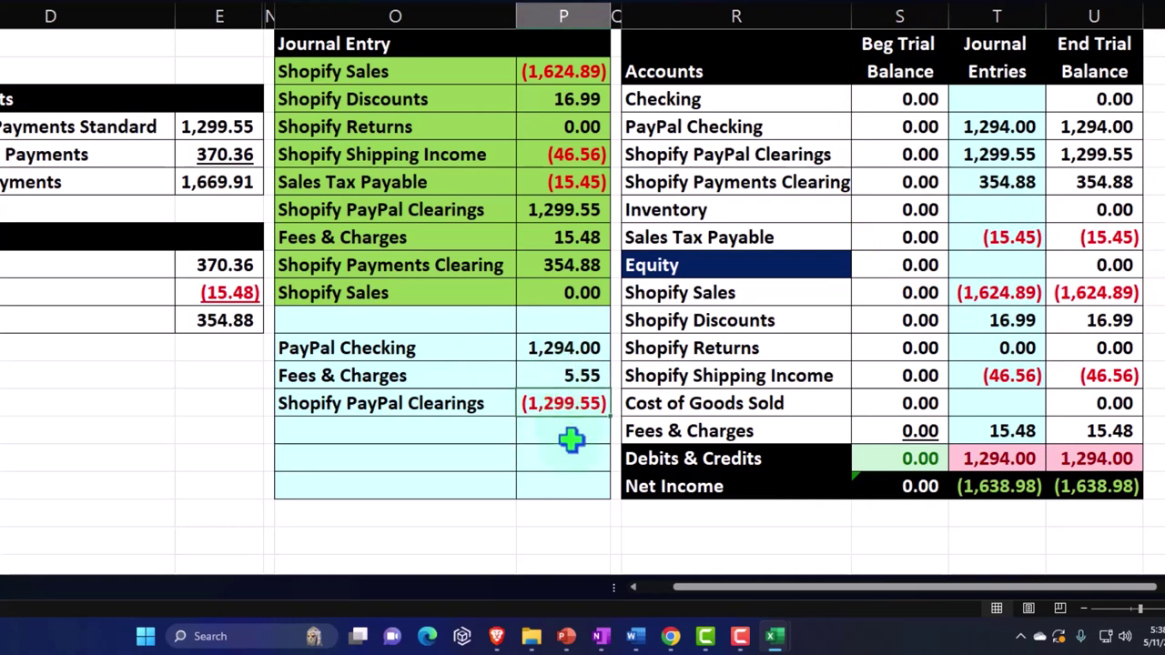
click(1008, 431)
text(=P8+)
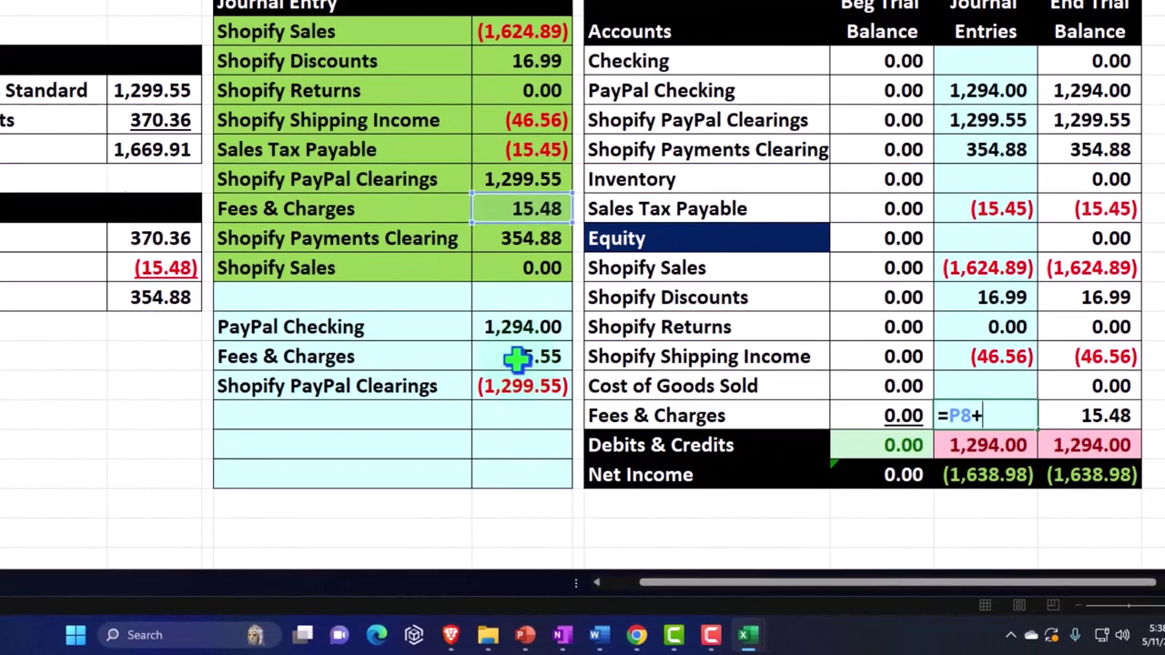
click(526, 362)
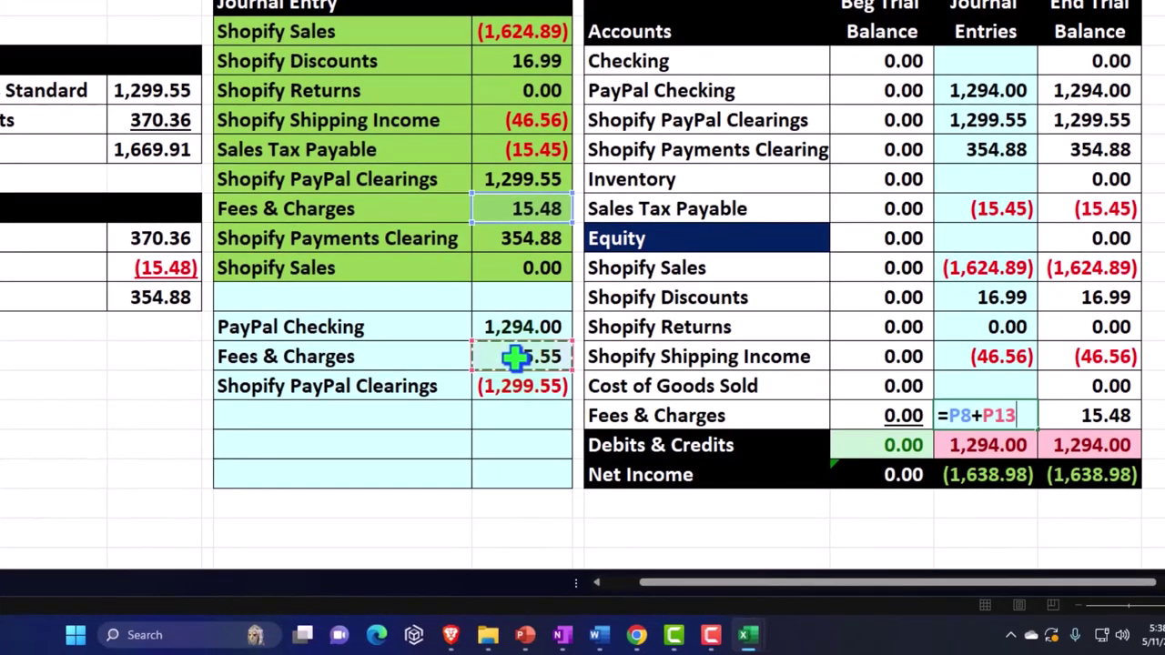
key(Return)
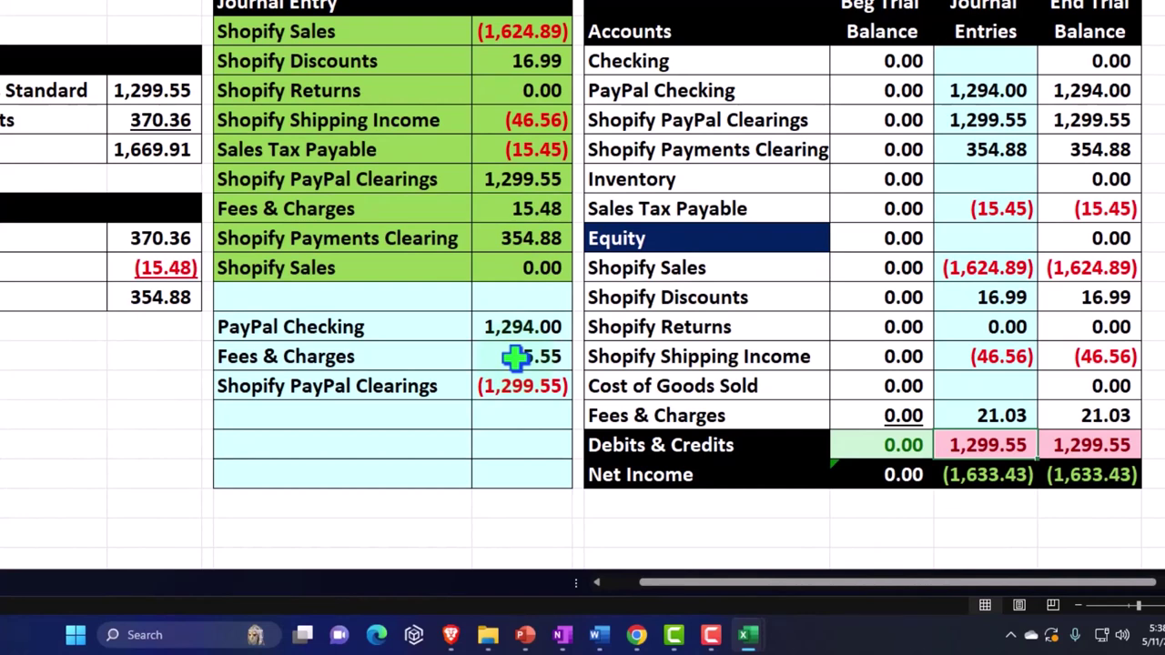
Step: Extend the trial balance's Shopify PayPal Clearings journal entry to =P7+P14 and check its ending balance
click(522, 386)
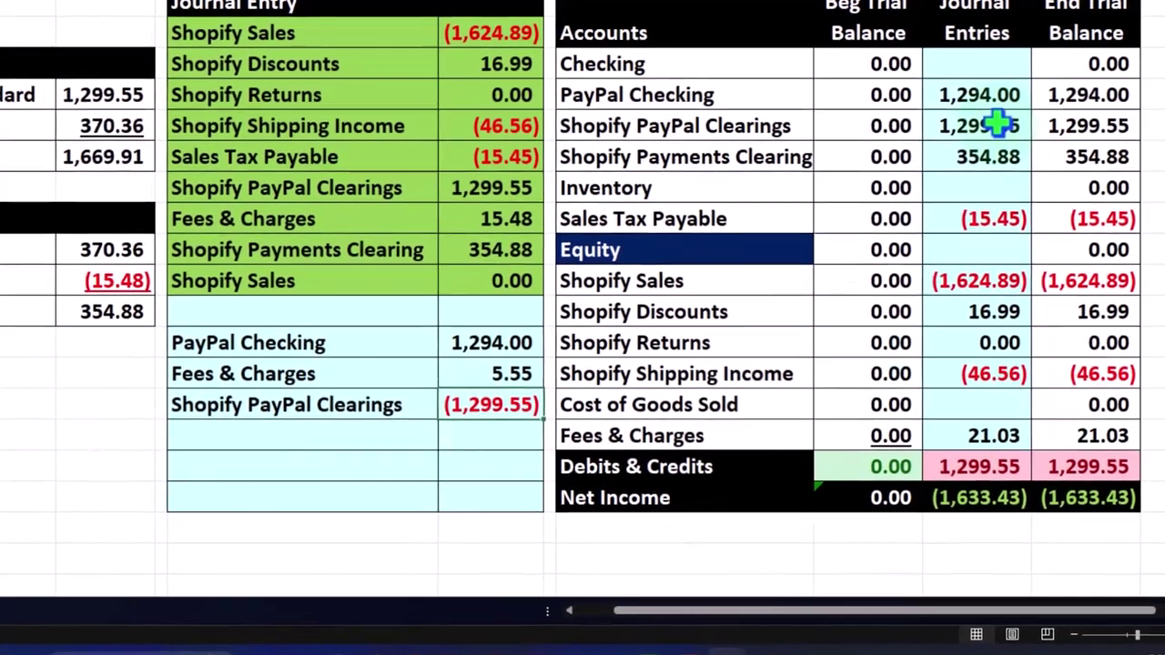
click(1001, 126)
text(=P7+)
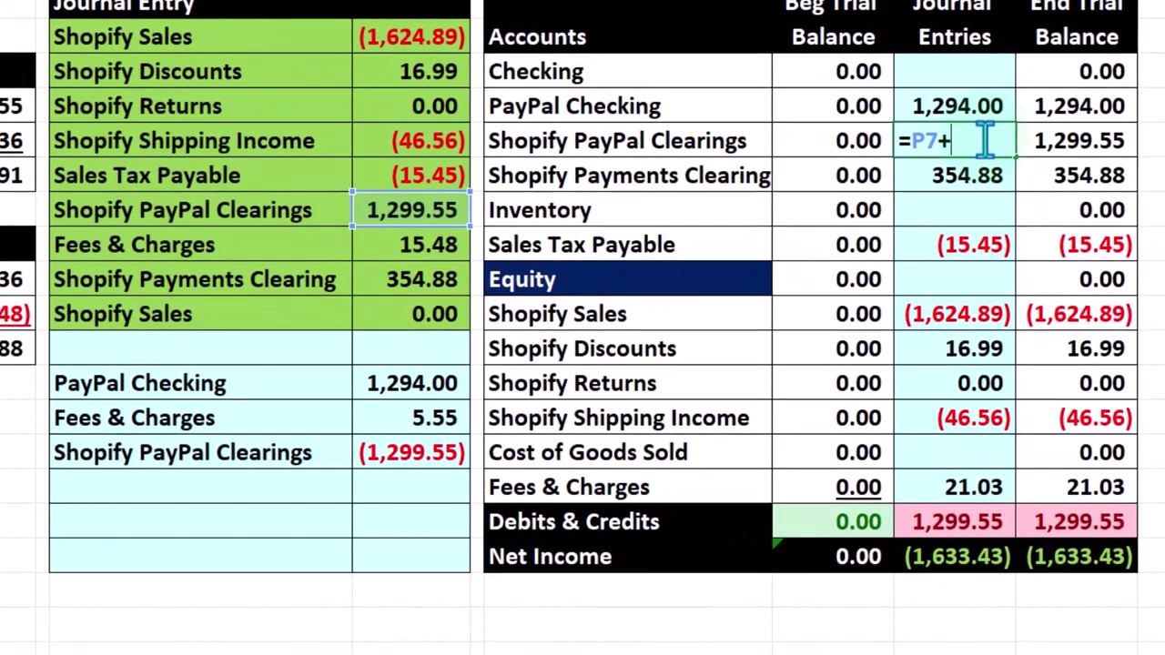
click(433, 450)
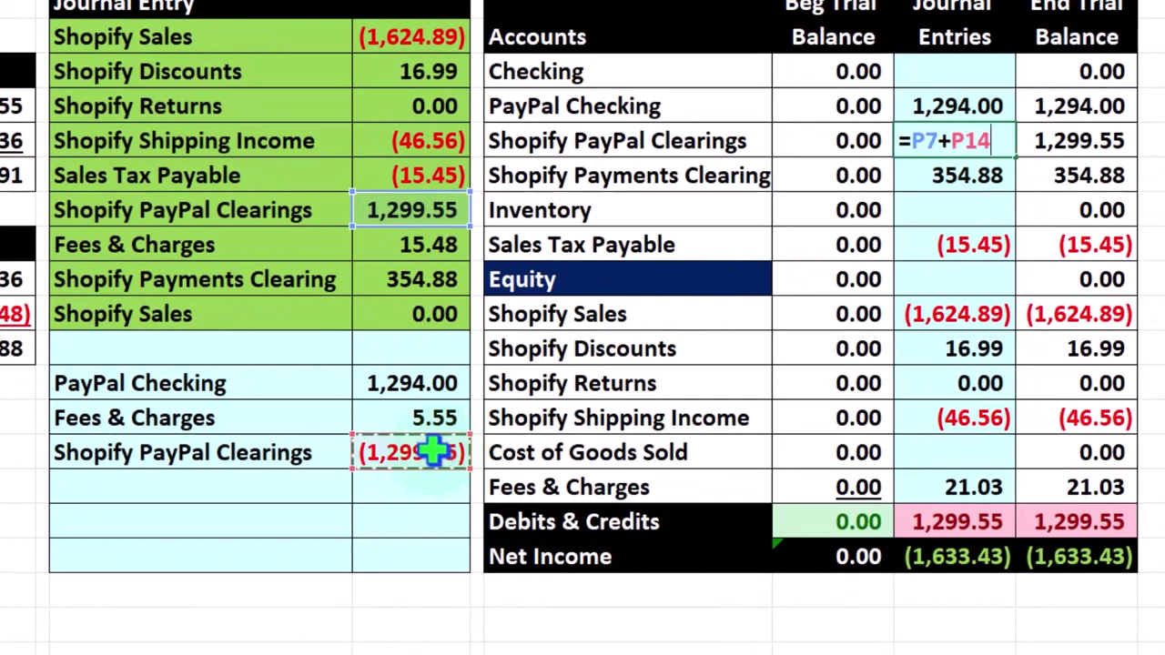
key(Return)
click(1108, 143)
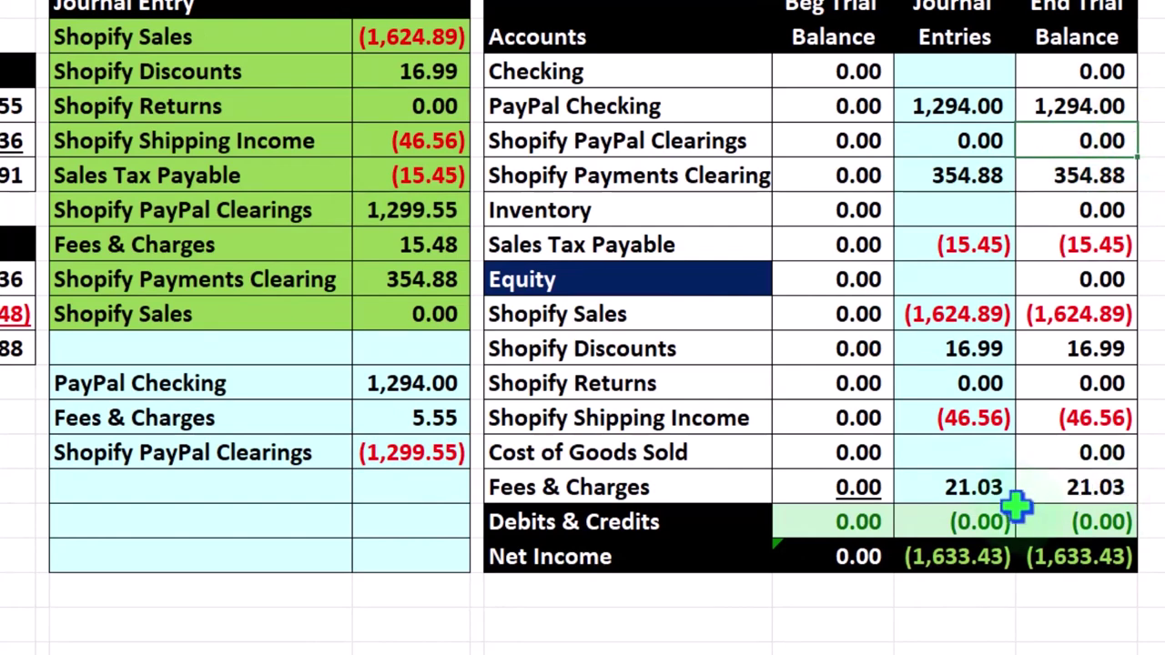
Step: Start a new journal entry in O16 by linking the account name to Checking in R3
click(118, 526)
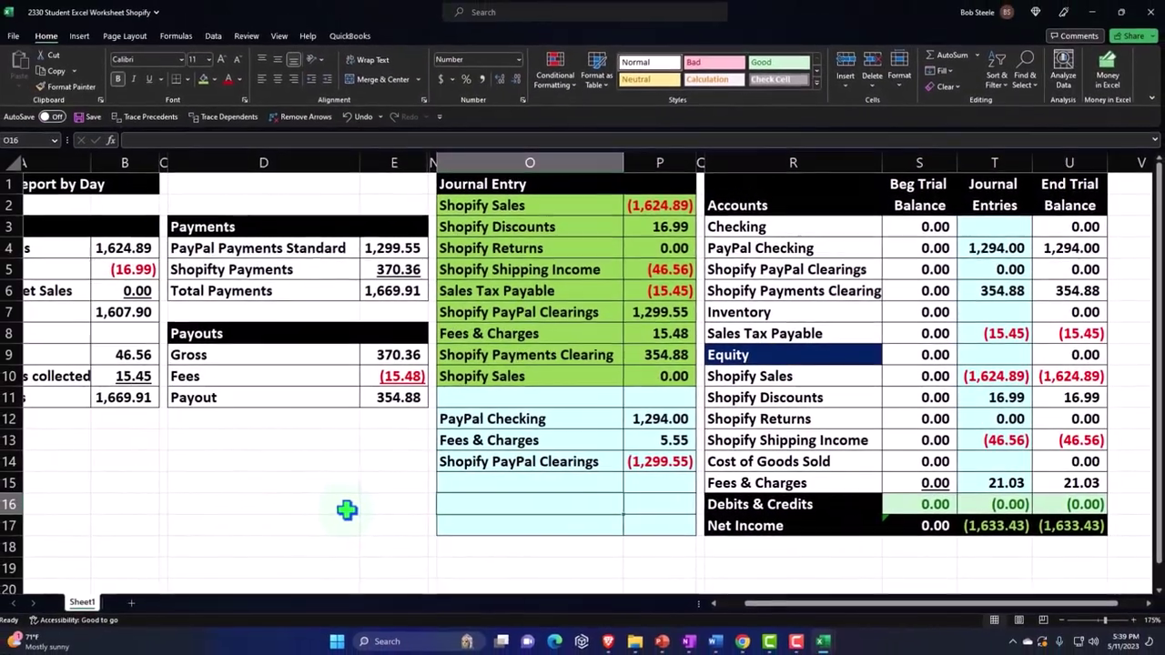
text(=)
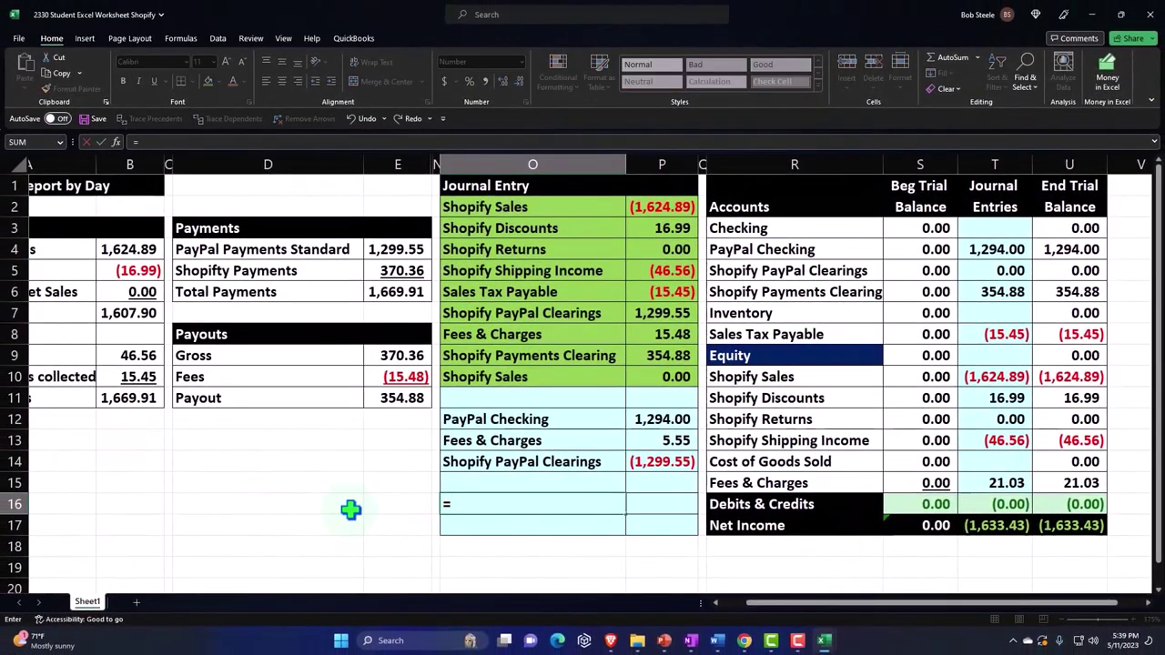
key(Right)
key(Right)
key(Right)
key(Up)
key(Up)
key(Up)
key(Up)
key(Up)
key(Up)
key(Up)
key(Up)
key(Up)
key(Up)
key(Up)
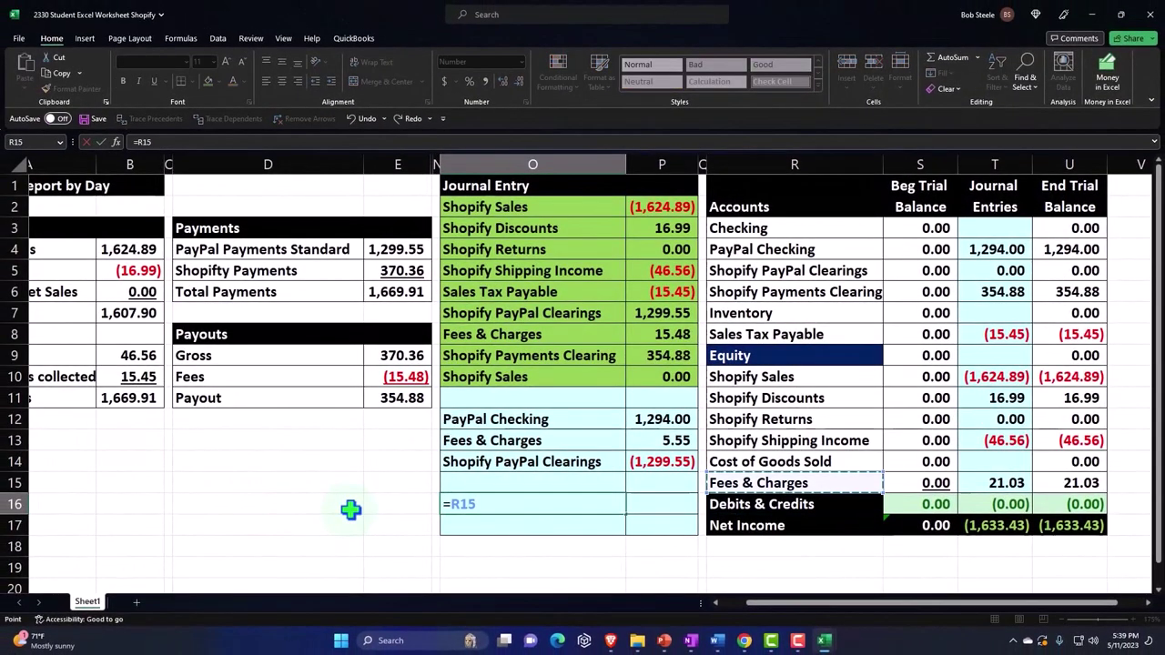
key(Up)
key(Up)
key(Tab)
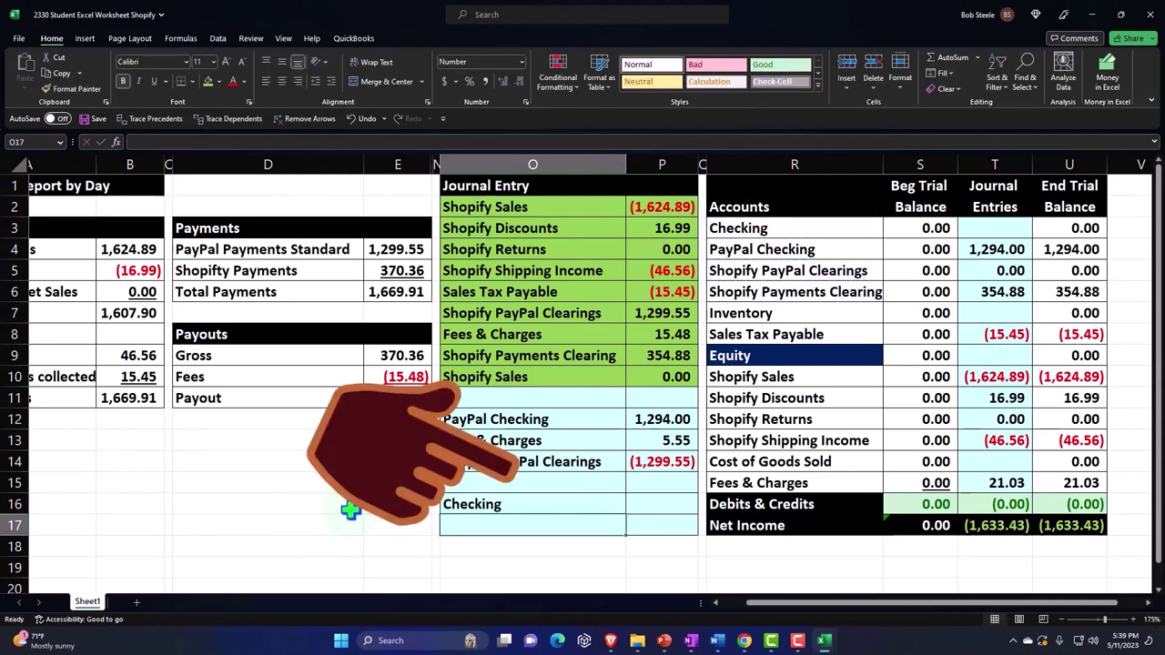
Step: Link the Checking amount in P16 to the Payout amount in E11
text(=)
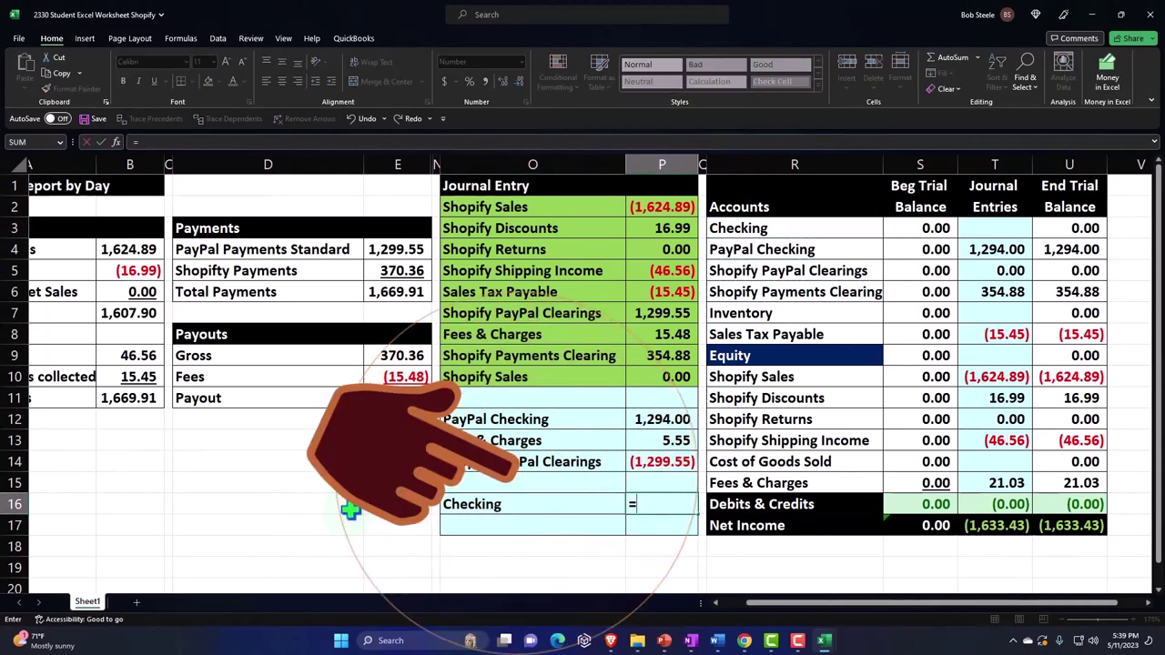
key(Left)
key(Left)
key(Left)
key(Left)
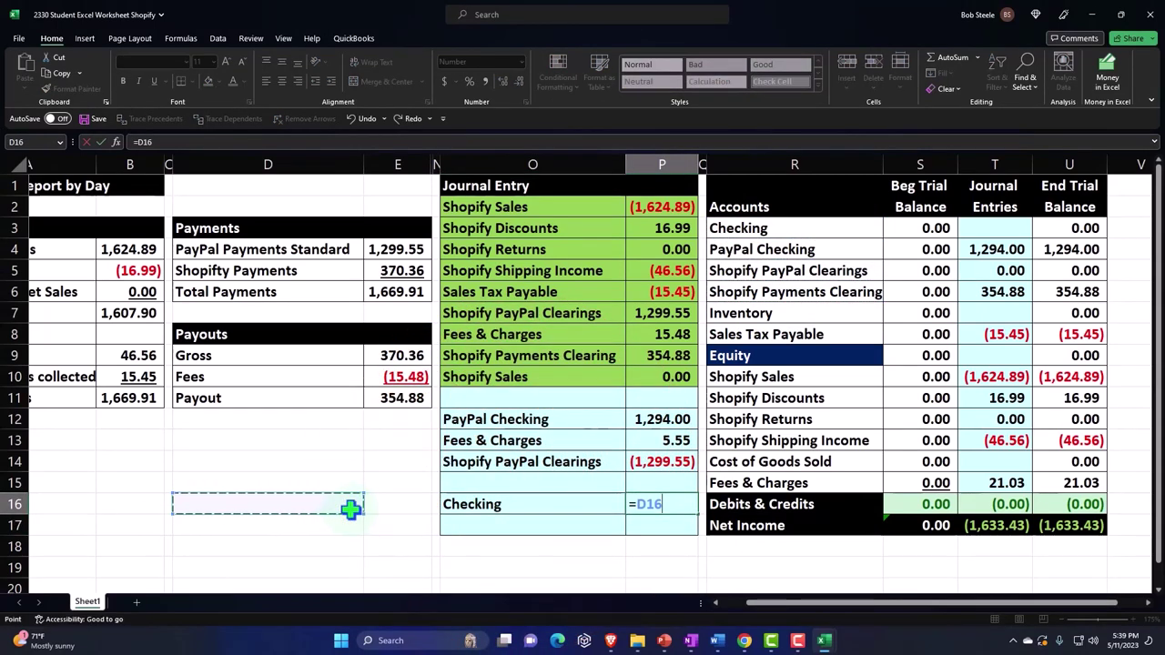
key(Up)
key(Up)
key(Up)
key(Up)
key(Up)
key(Right)
key(Return)
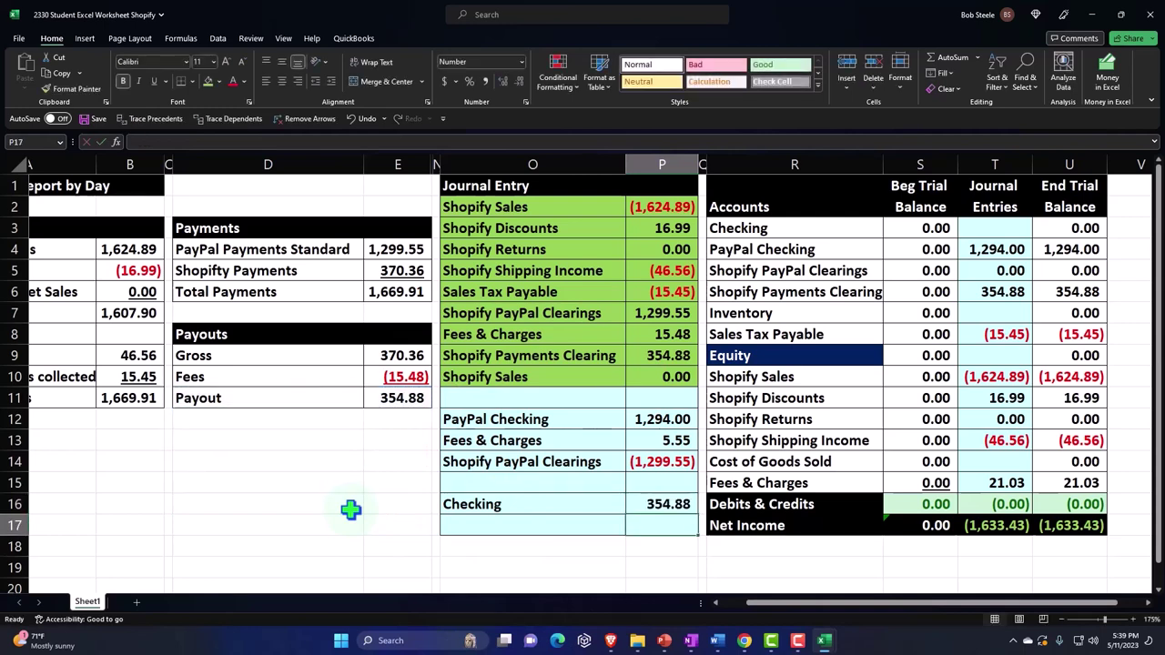
Step: Link the account name in O17 to Shopify Payments Clearing in R6
key(Left)
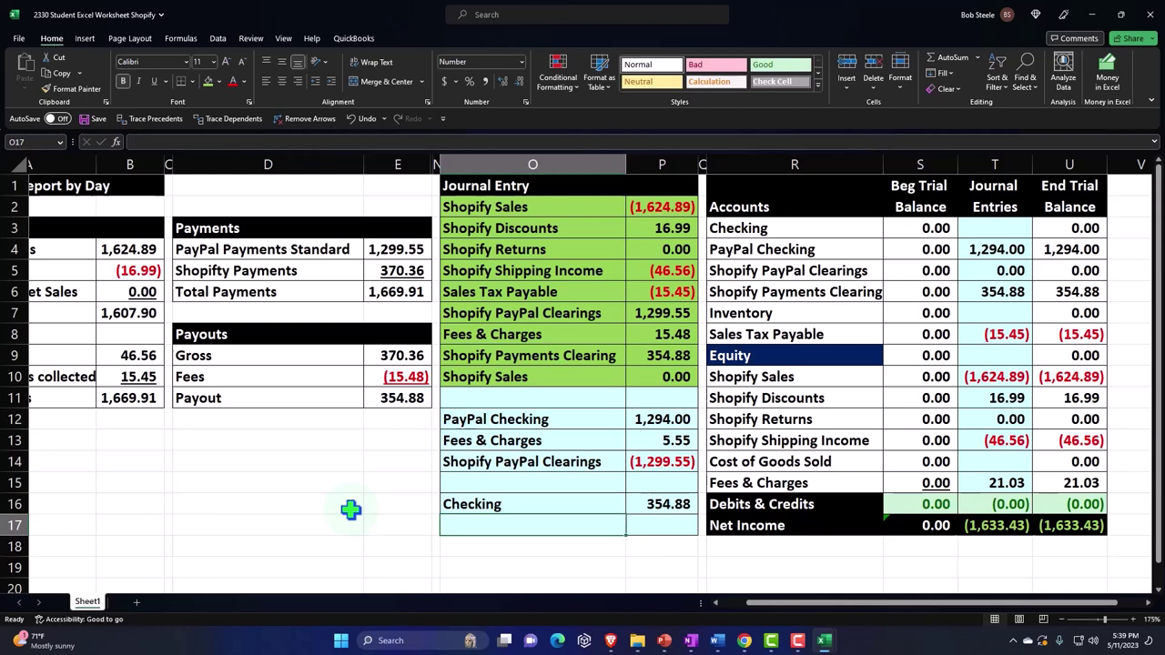
text(=)
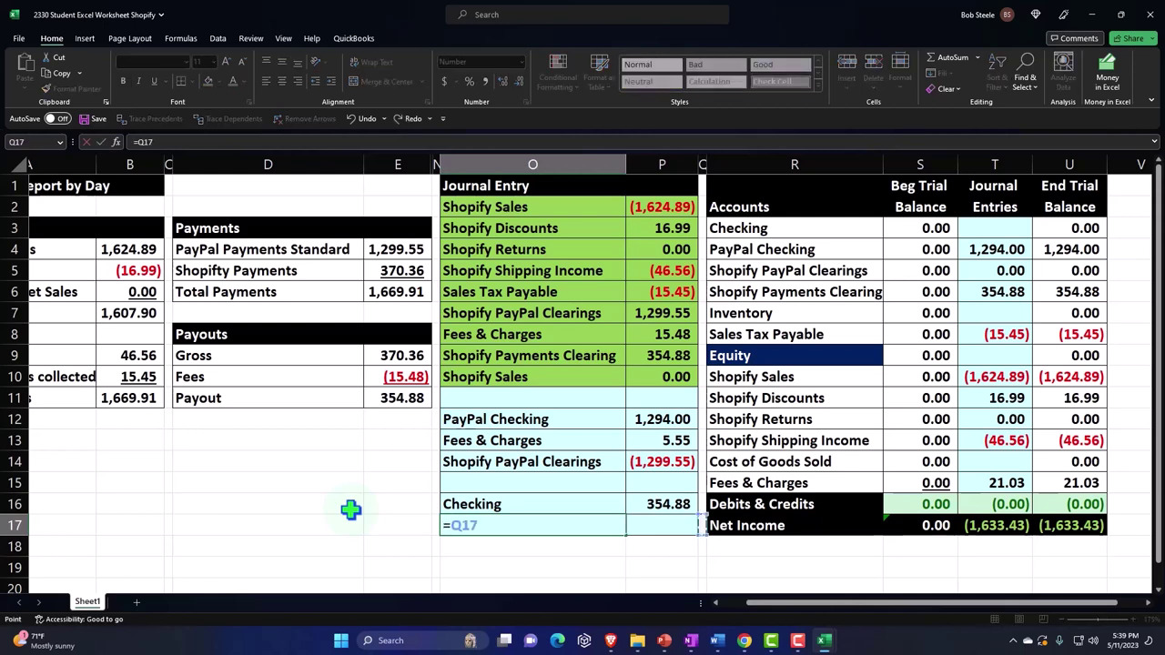
key(Right)
key(Up)
key(Up)
key(Up)
key(Up)
key(Up)
key(Up)
key(Up)
key(Up)
key(Up)
key(Up)
key(Up)
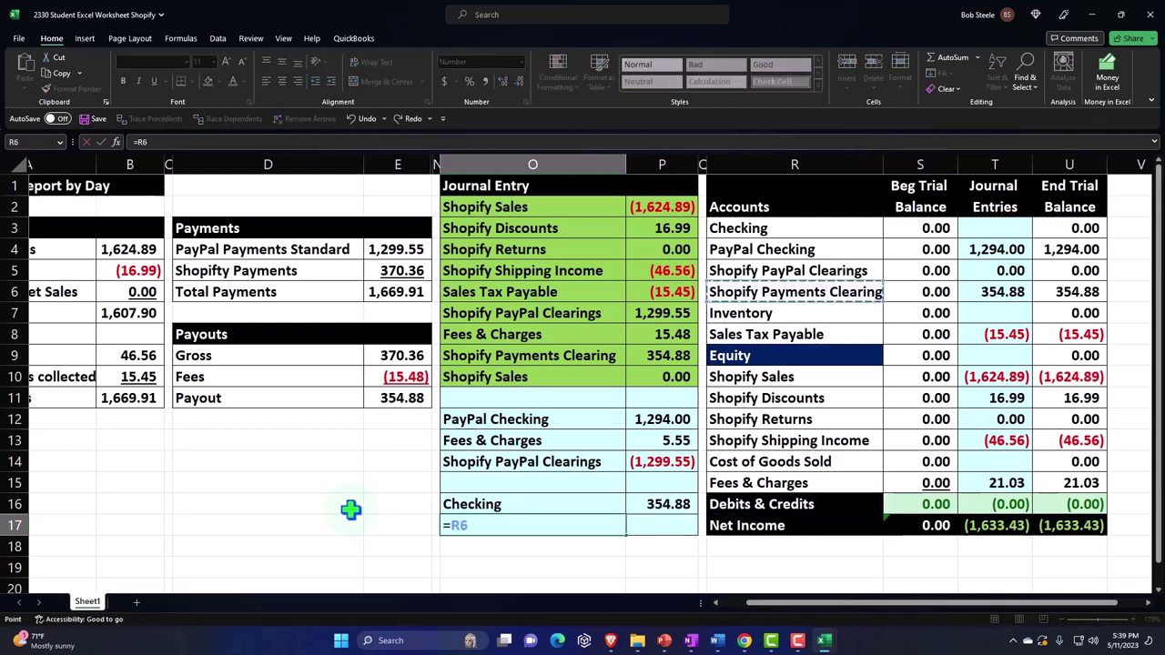
key(Return)
Step: Enter the Shopify Payments Clearing amount in P17 as the negative of the Checking amount, -P16
key(Up)
key(Right)
text(-)
key(Up)
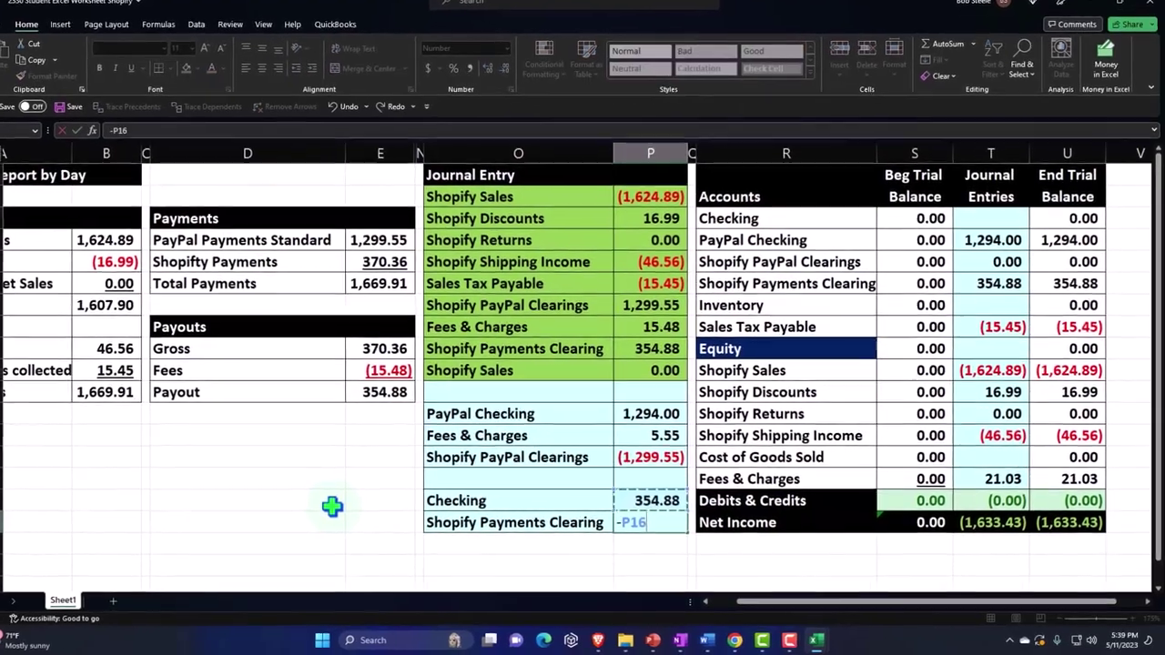
key(Return)
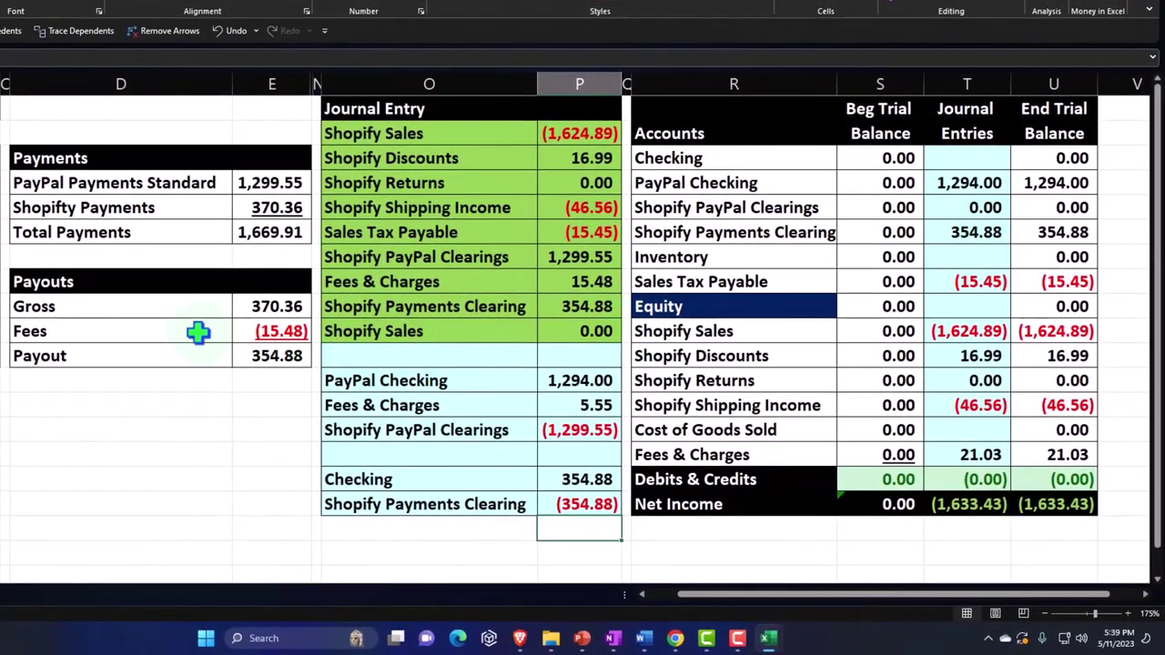
click(197, 333)
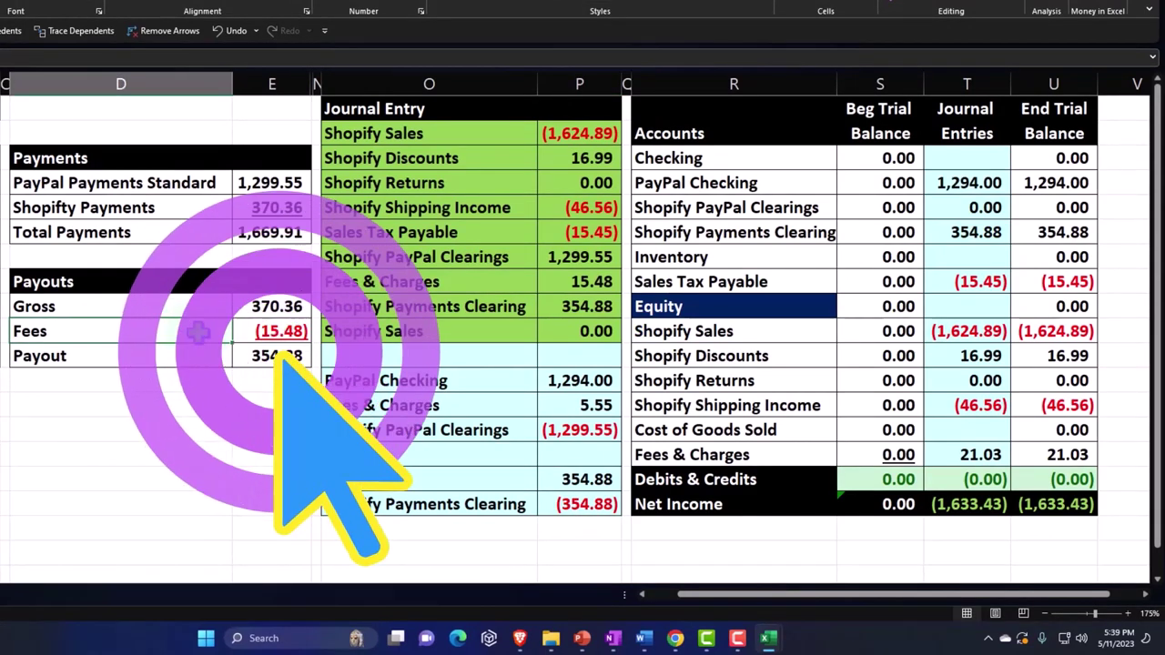
Step: Post the Checking amount to the trial balance by linking T3 in Journal Entries to P16
key(Right)
key(Right)
key(Right)
key(Right)
key(Right)
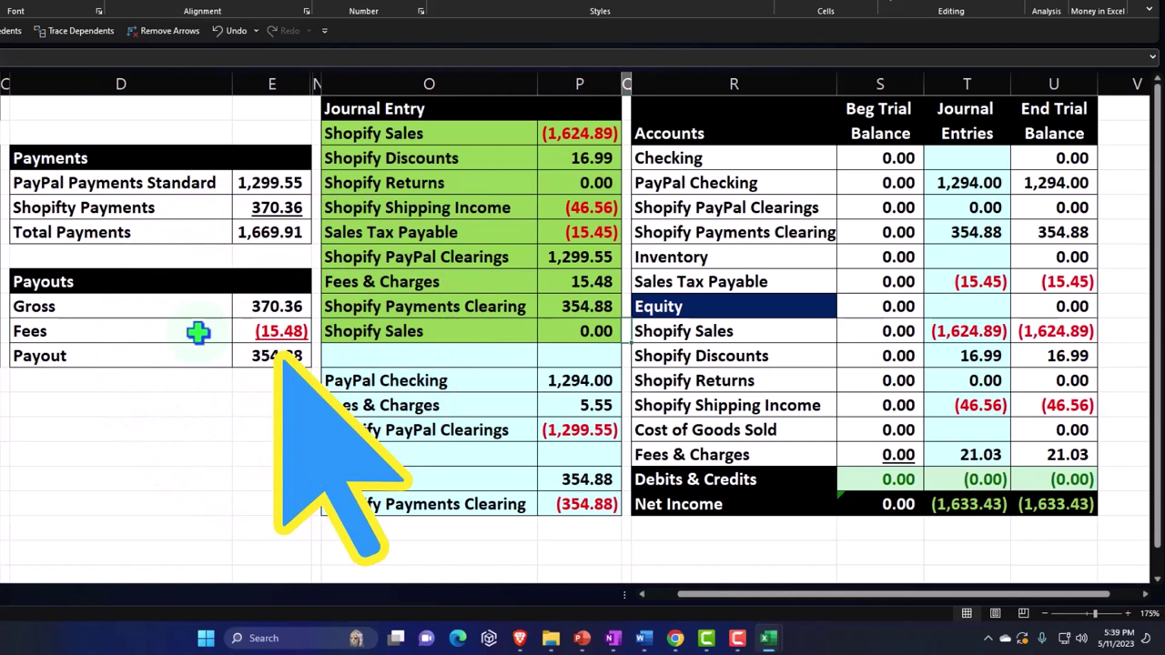
key(Right)
key(Right)
key(Right)
key(Up)
key(Up)
key(Up)
key(Up)
key(Up)
key(Up)
key(Up)
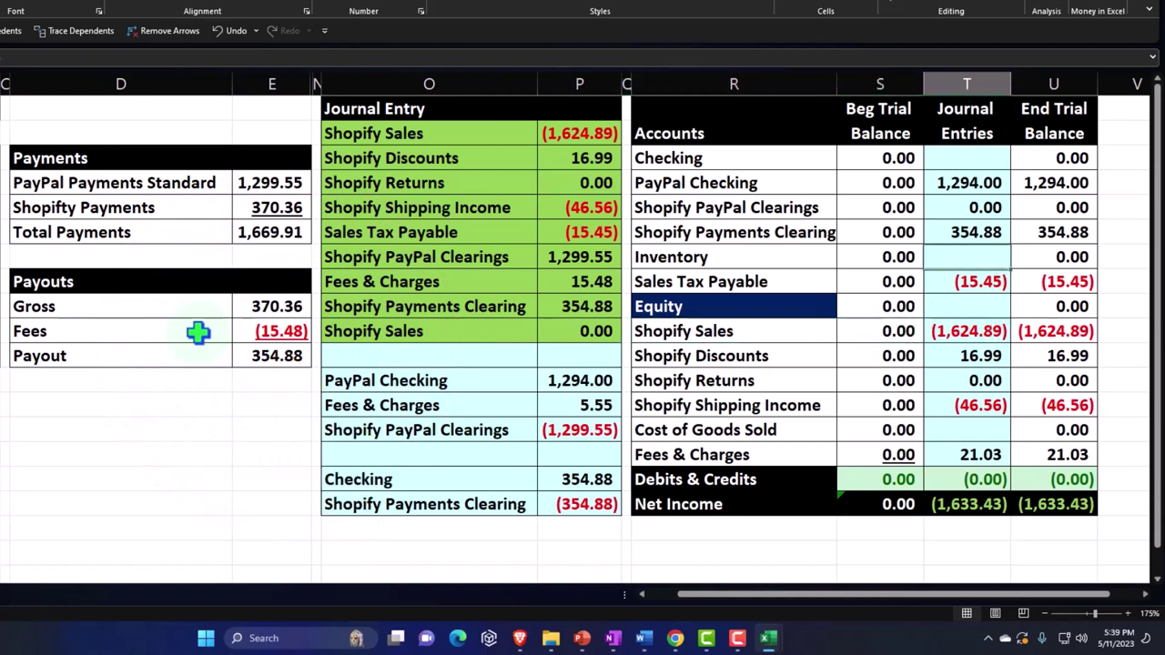
text(=)
key(Down)
key(Down)
key(Down)
key(Down)
key(Down)
key(Down)
key(Down)
key(Down)
key(Down)
key(Down)
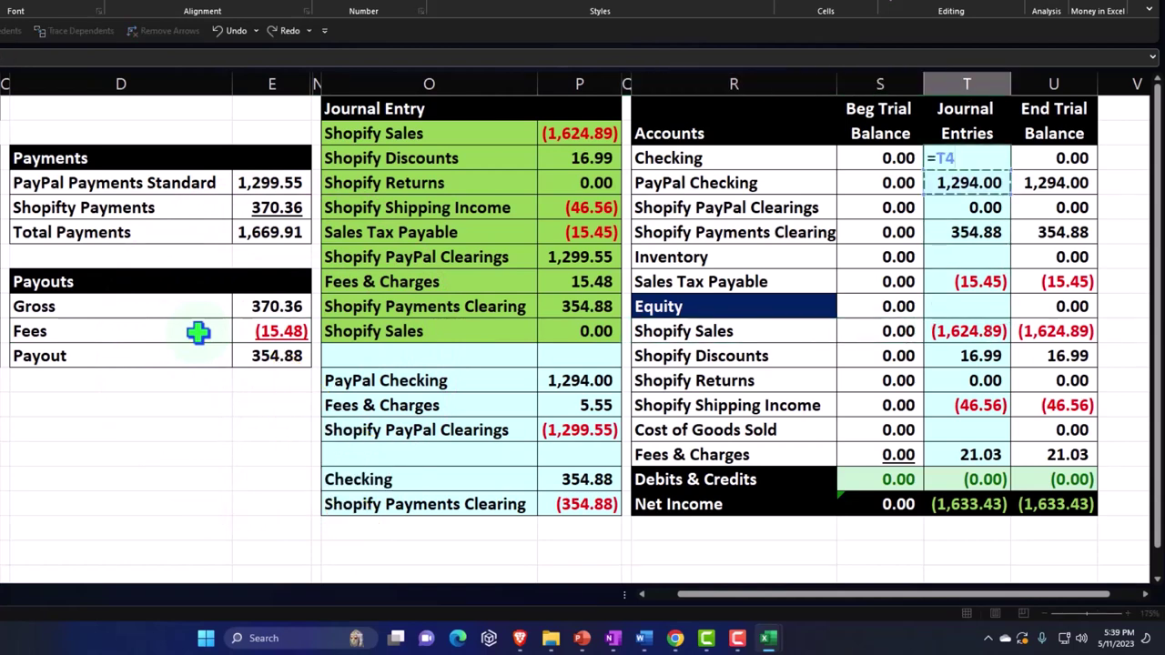
key(Left)
key(Left)
key(Left)
key(Left)
key(Down)
key(Down)
key(Down)
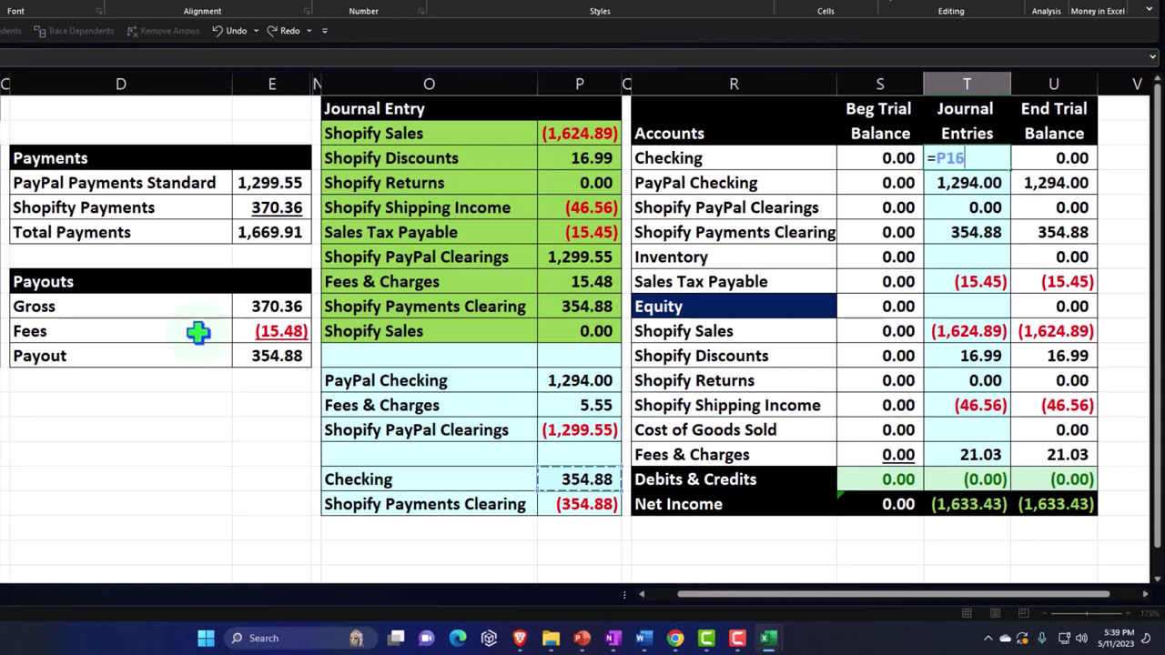
key(Return)
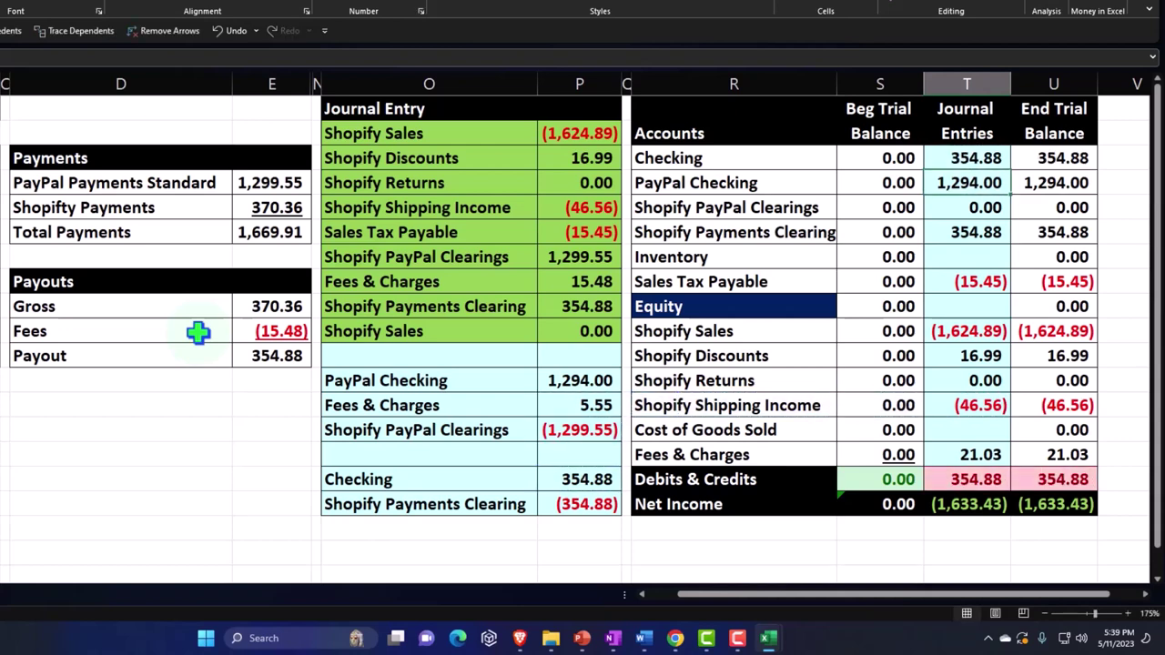
Step: Extend the Shopify Payments Clearing formula in T6 to =P9+P17 so it includes the clearing entry
key(Down)
key(Down)
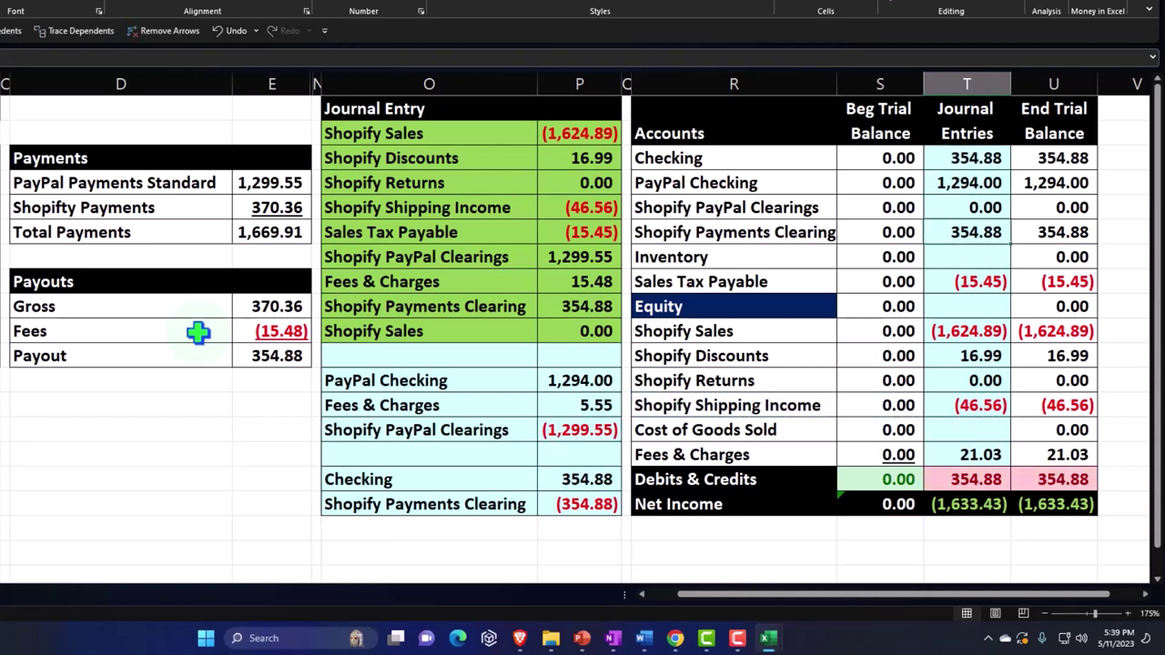
click(974, 232)
text(=P9+)
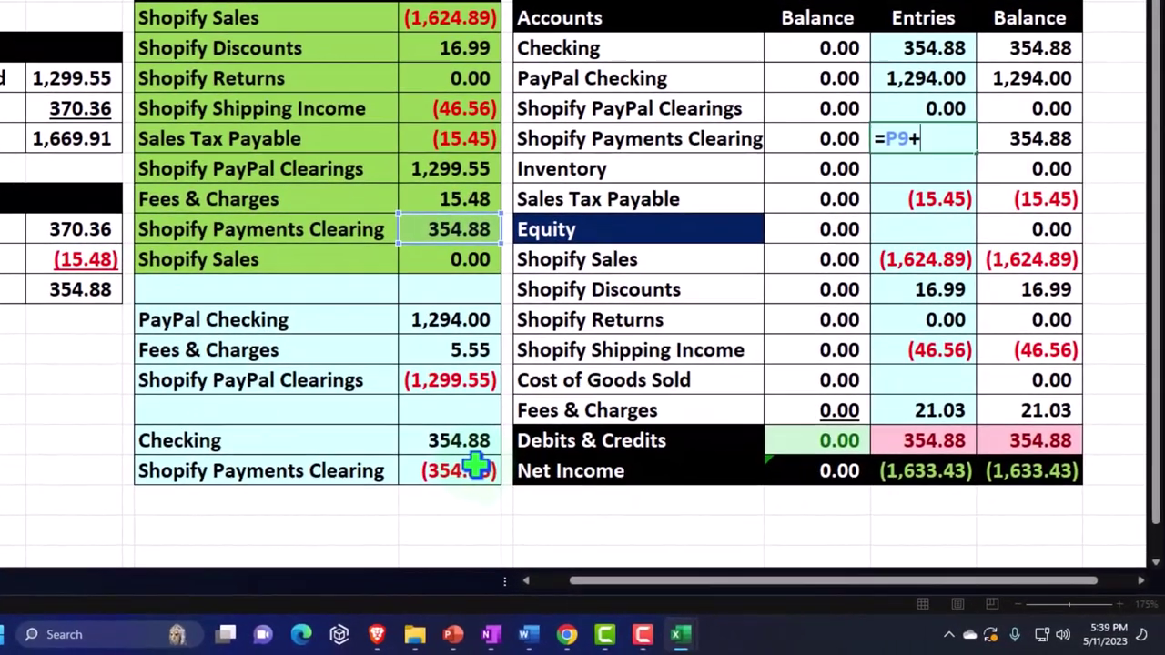
click(544, 479)
key(Return)
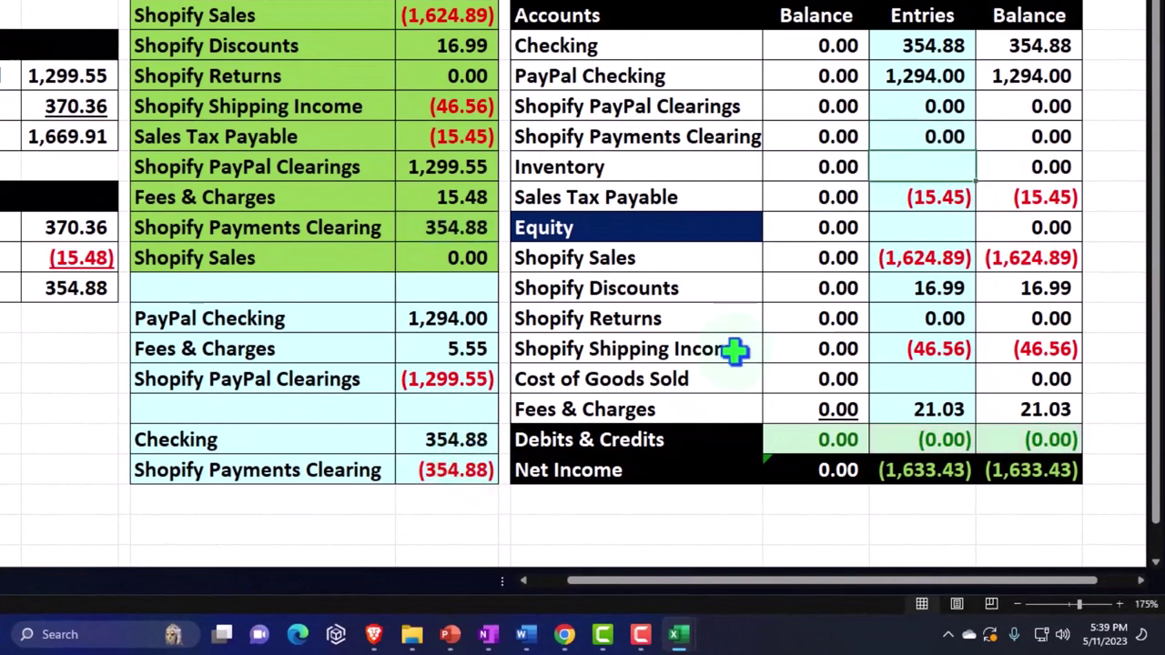
Step: Review the ending balances of Shopify Payments Clearing, the two checking accounts, the income and expense accounts, and Sales Tax Payable
click(1049, 134)
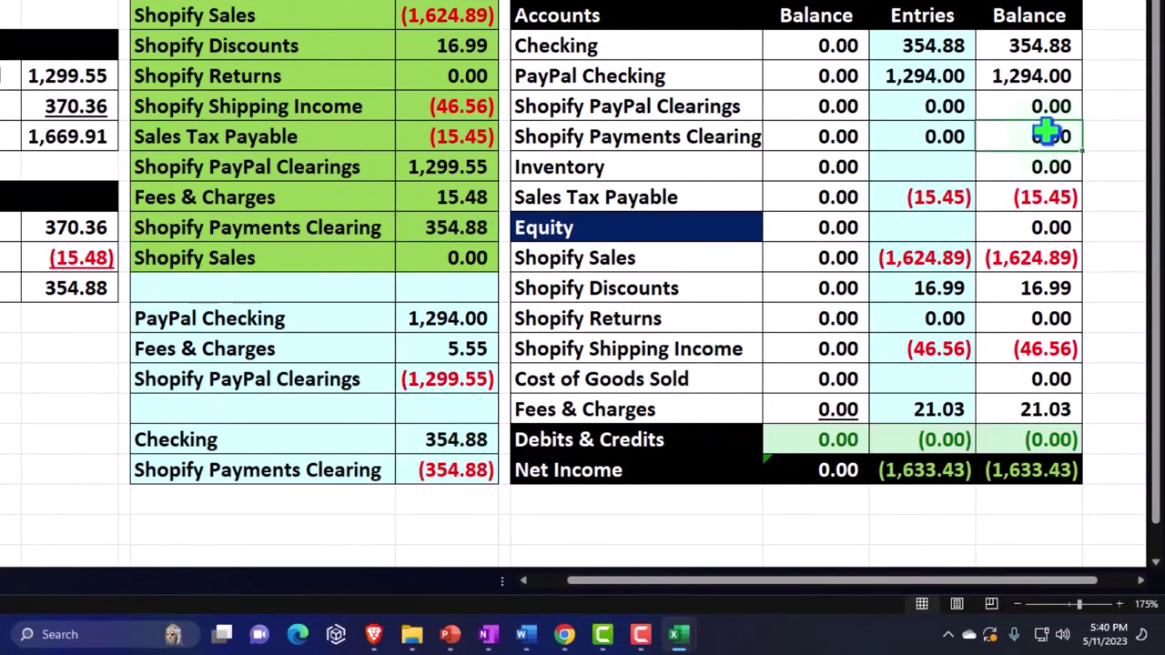
drag(1030, 45, 1035, 76)
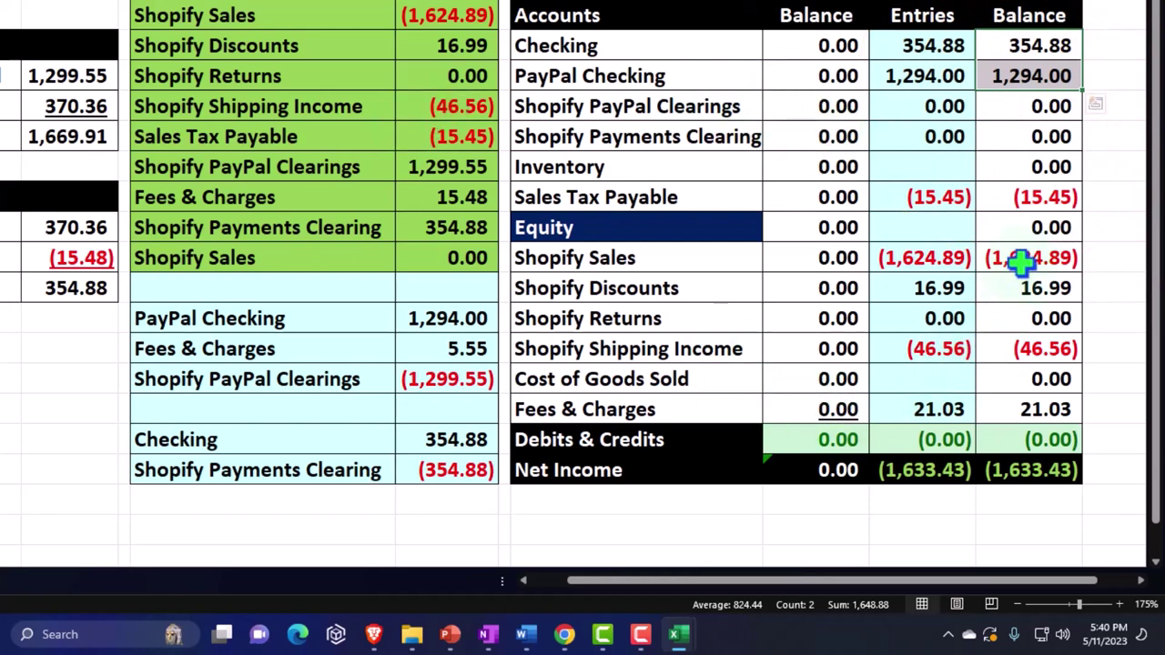
drag(1023, 260, 1020, 407)
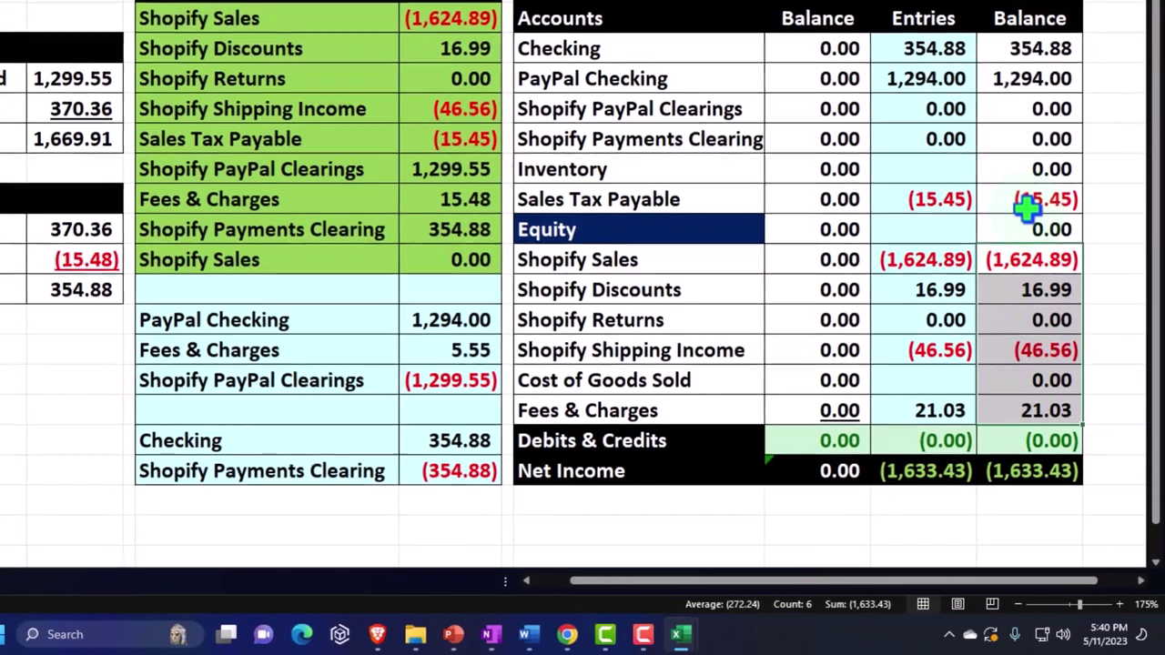
click(1032, 198)
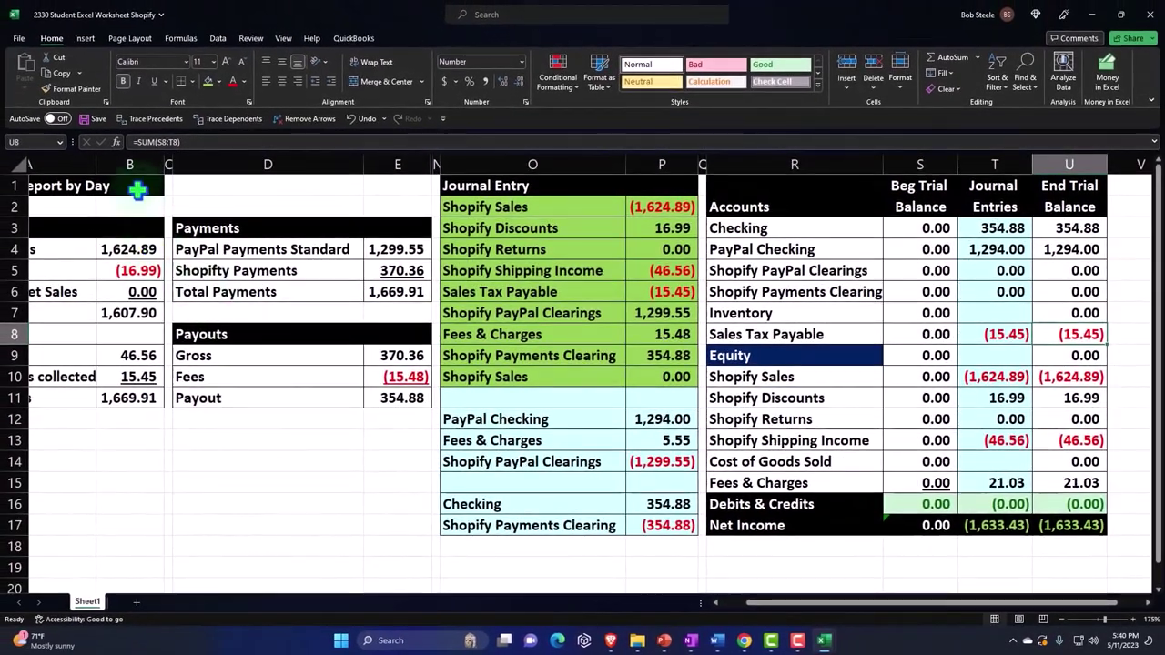
drag(132, 163, 28, 169)
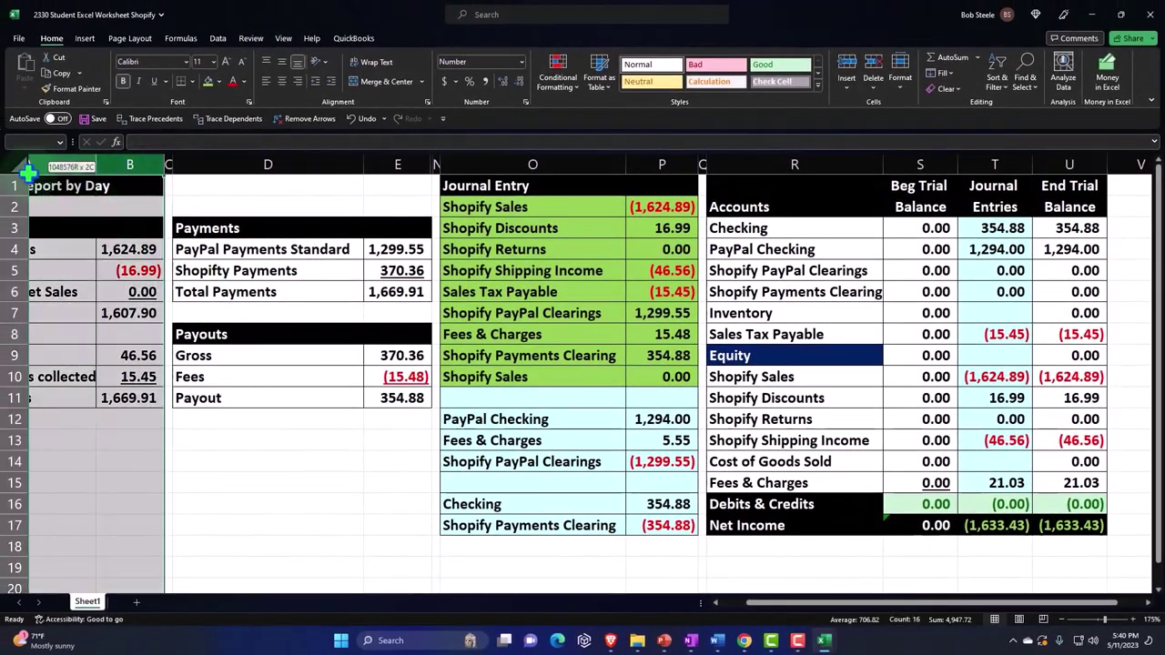
right_click(151, 269)
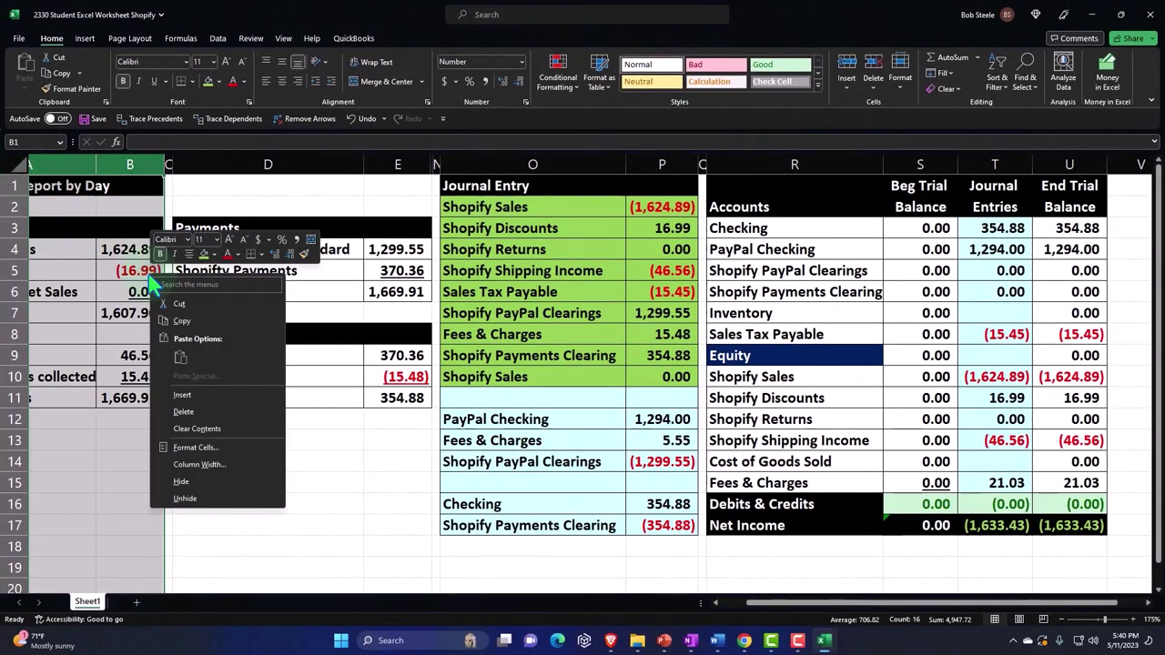
click(203, 501)
drag(492, 165, 327, 258)
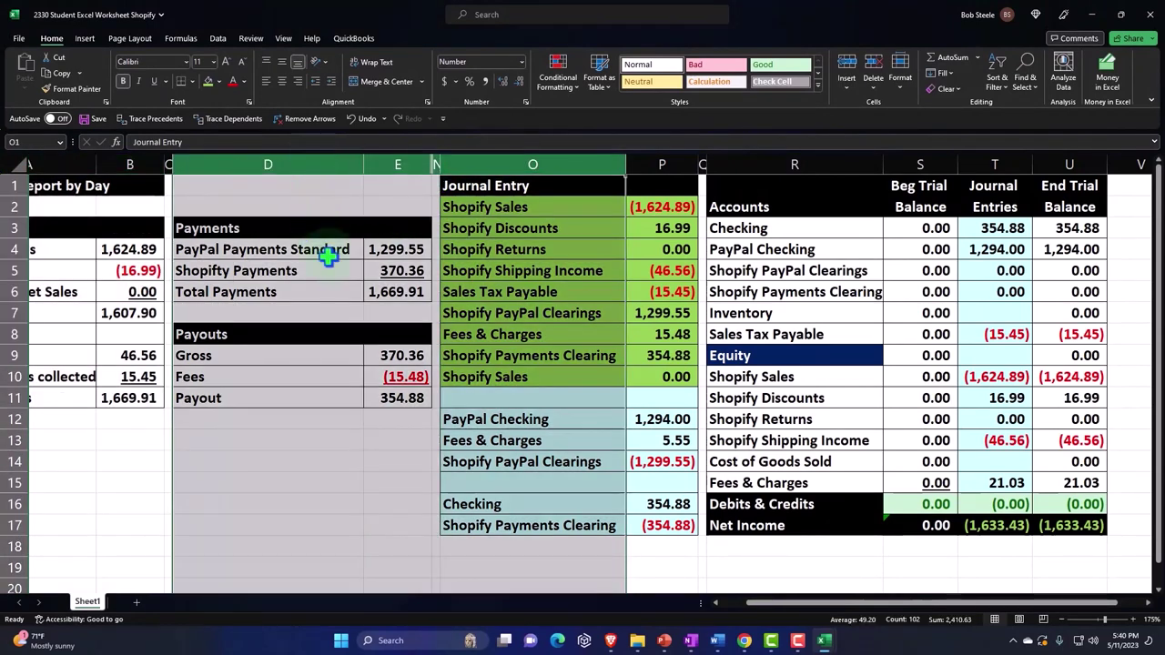
right_click(328, 258)
key(Escape)
Step: Unhide the hidden columns between E and O holding the first journal entry and trial balance
click(386, 164)
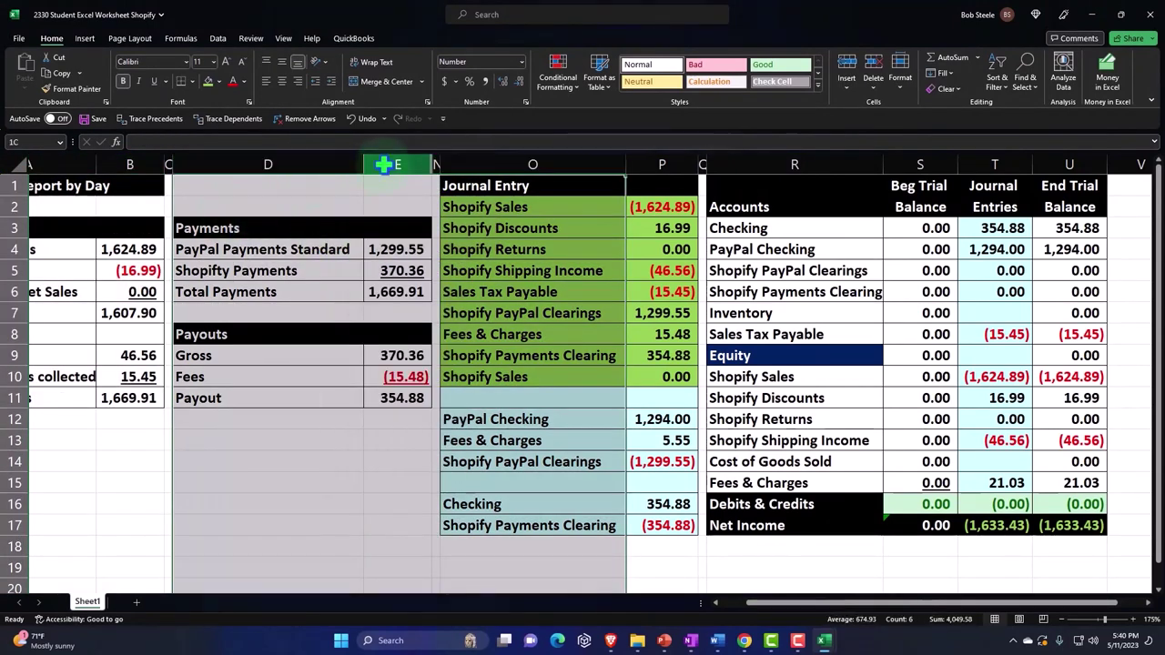
drag(386, 164, 476, 164)
right_click(490, 229)
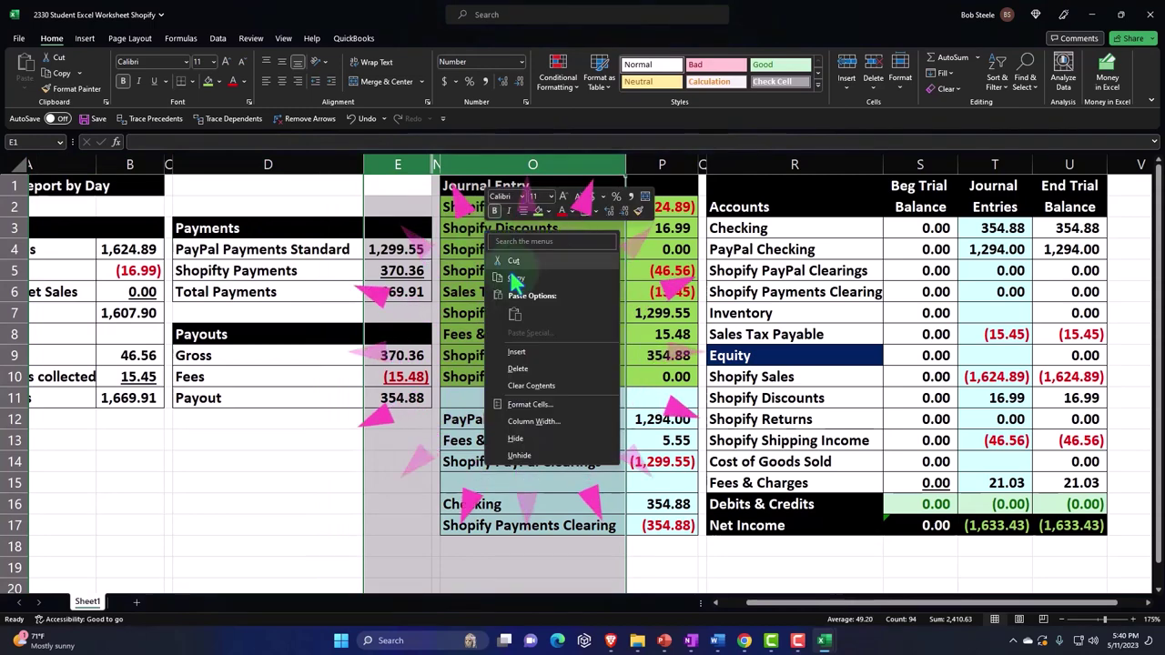
click(530, 455)
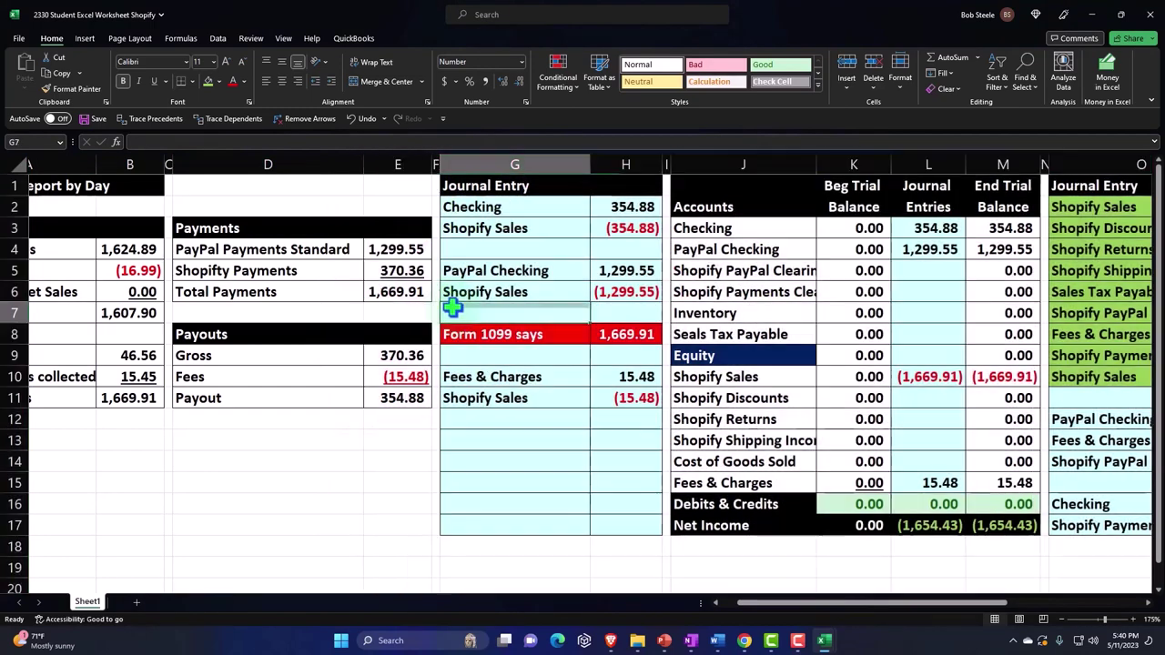
Step: Examine the Shopify Sales, Fees & Charges and PayPal Checking journal entries in the first trial balance, column L
key(Right)
key(Right)
key(Right)
key(Right)
key(Right)
key(Right)
key(Right)
key(Right)
key(Right)
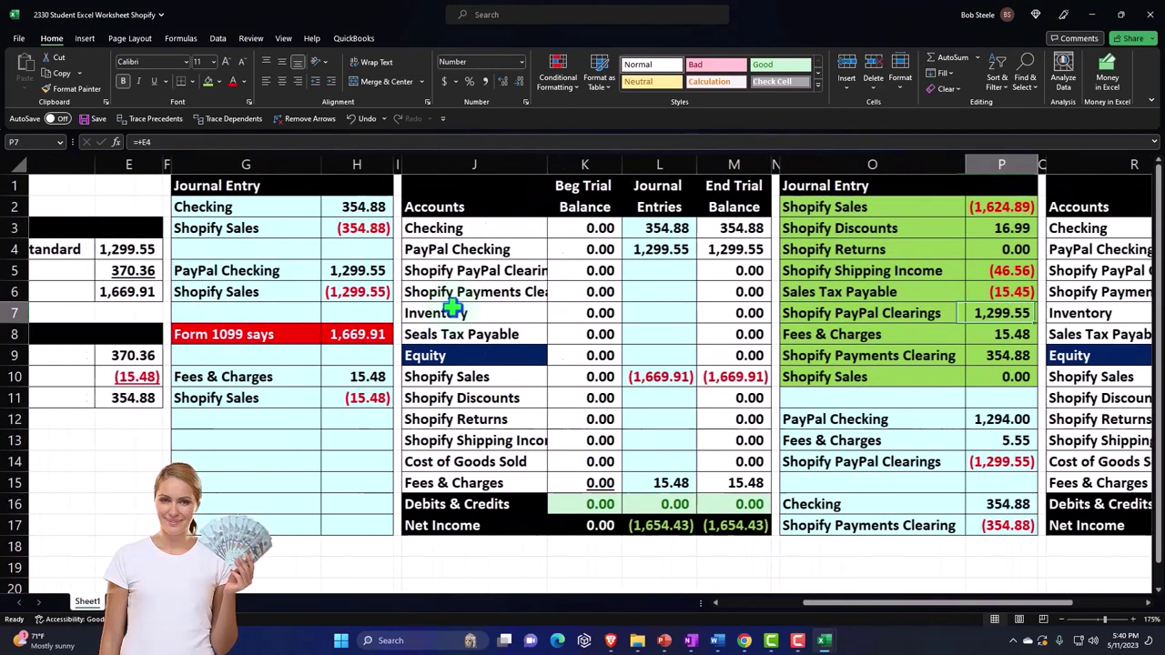
key(Left)
key(Left)
key(Left)
key(Left)
key(Down)
key(Down)
key(Down)
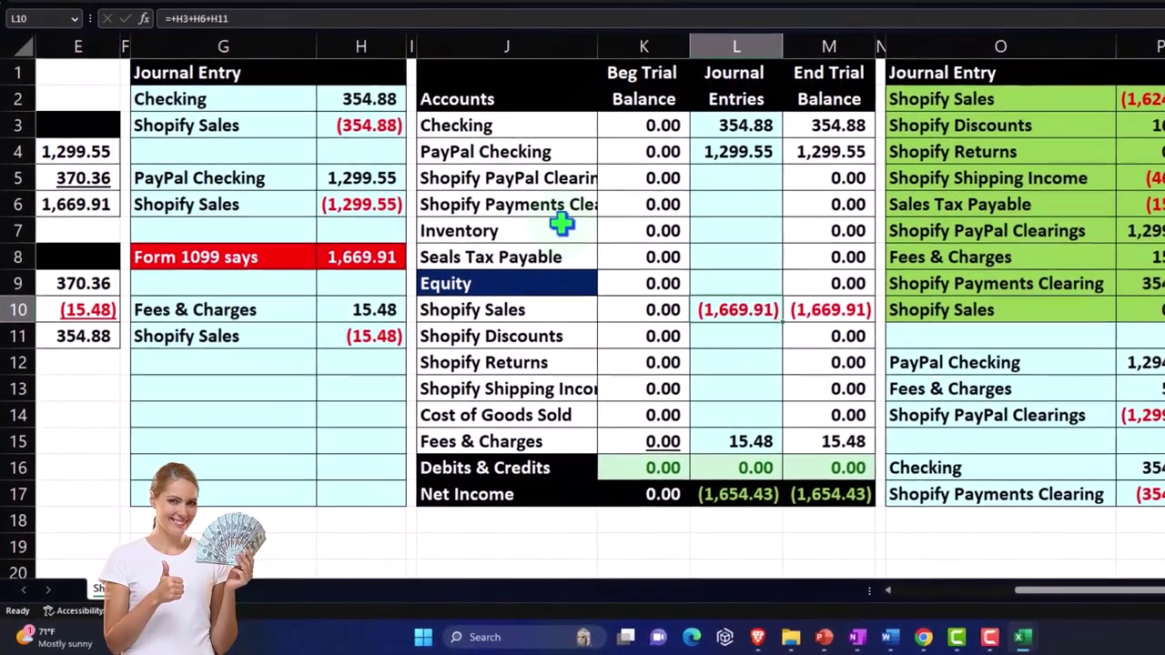
key(Down)
key(Down)
key(Down)
key(Down)
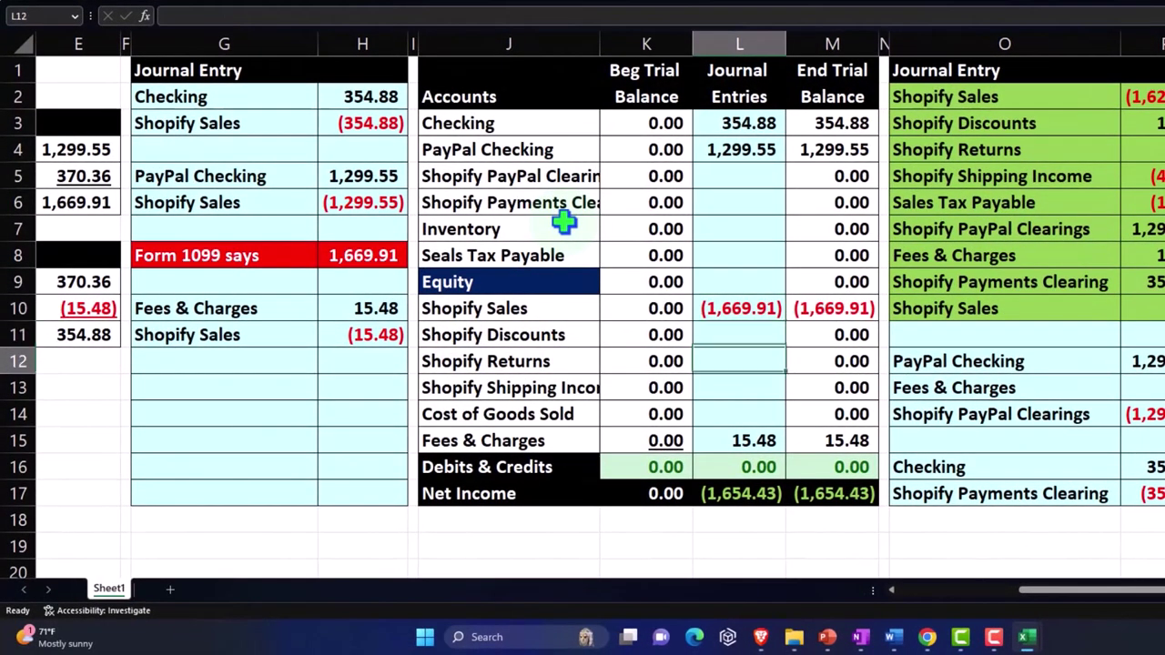
key(Down)
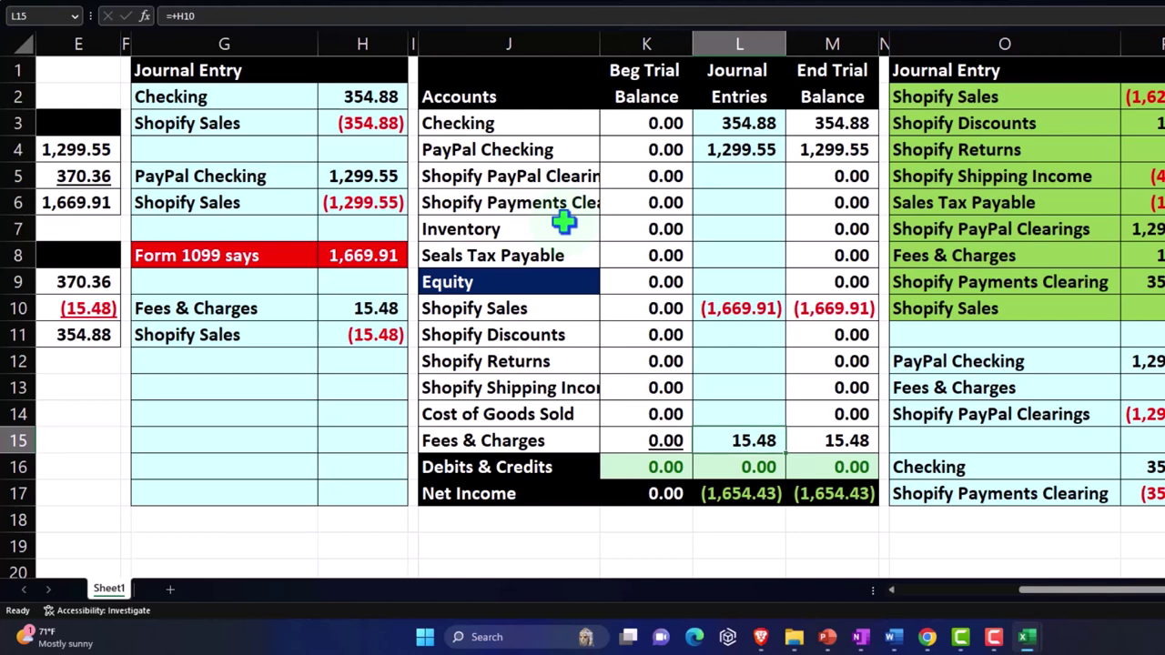
key(Right)
key(Right)
key(Right)
key(Right)
key(Right)
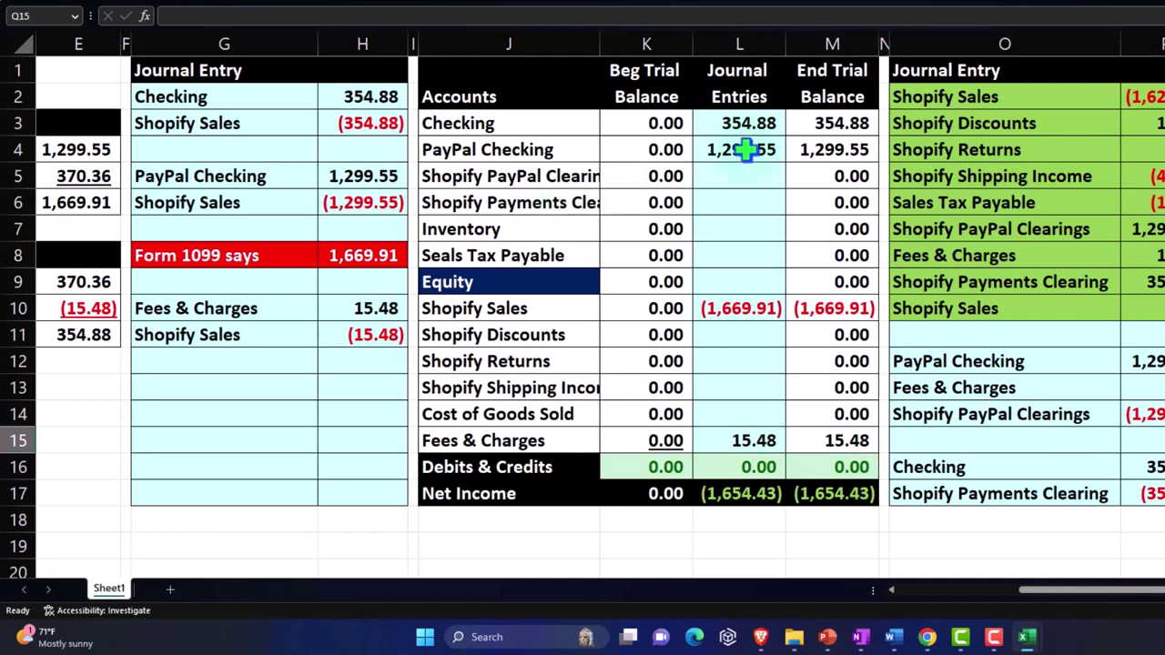
click(761, 147)
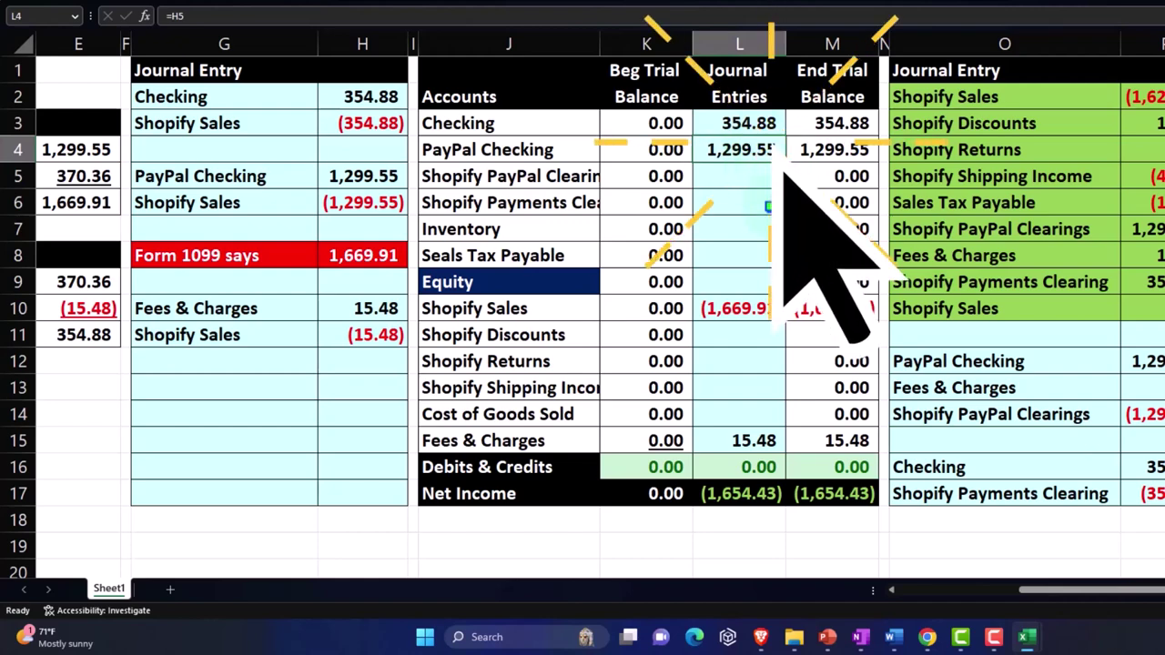
Step: Compare with the second trial balance, examining its Journal Entries column down to Sales Tax Payable
key(Right)
key(Right)
key(Right)
key(Right)
key(Right)
key(Right)
key(Right)
key(Right)
key(Right)
key(Right)
key(Right)
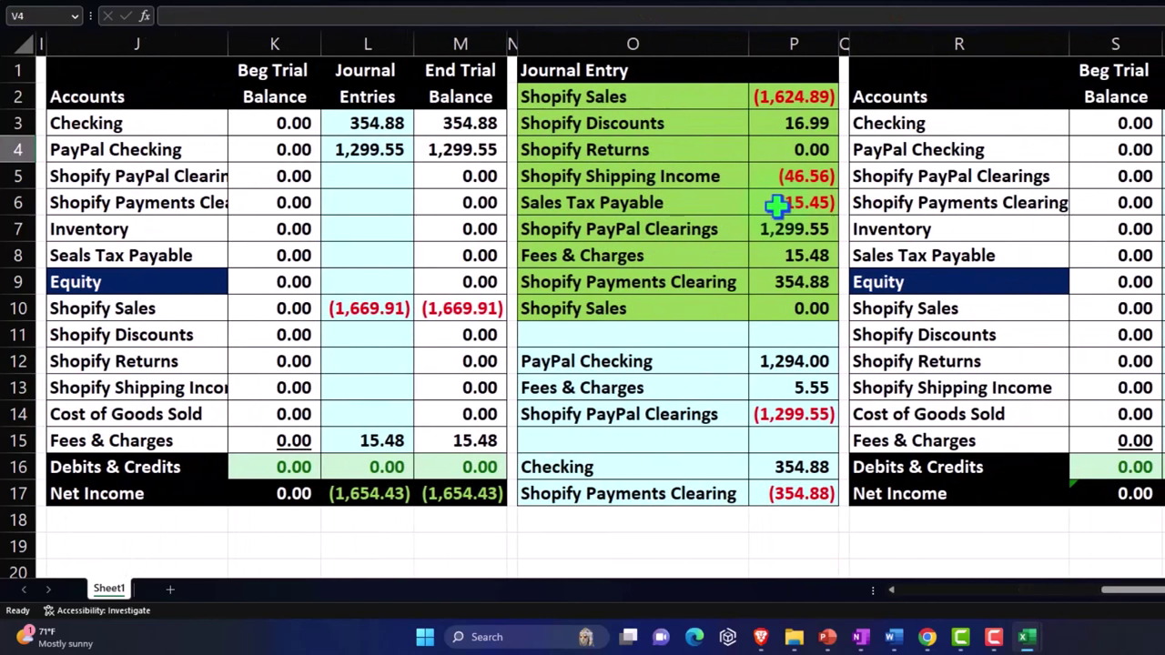
key(Right)
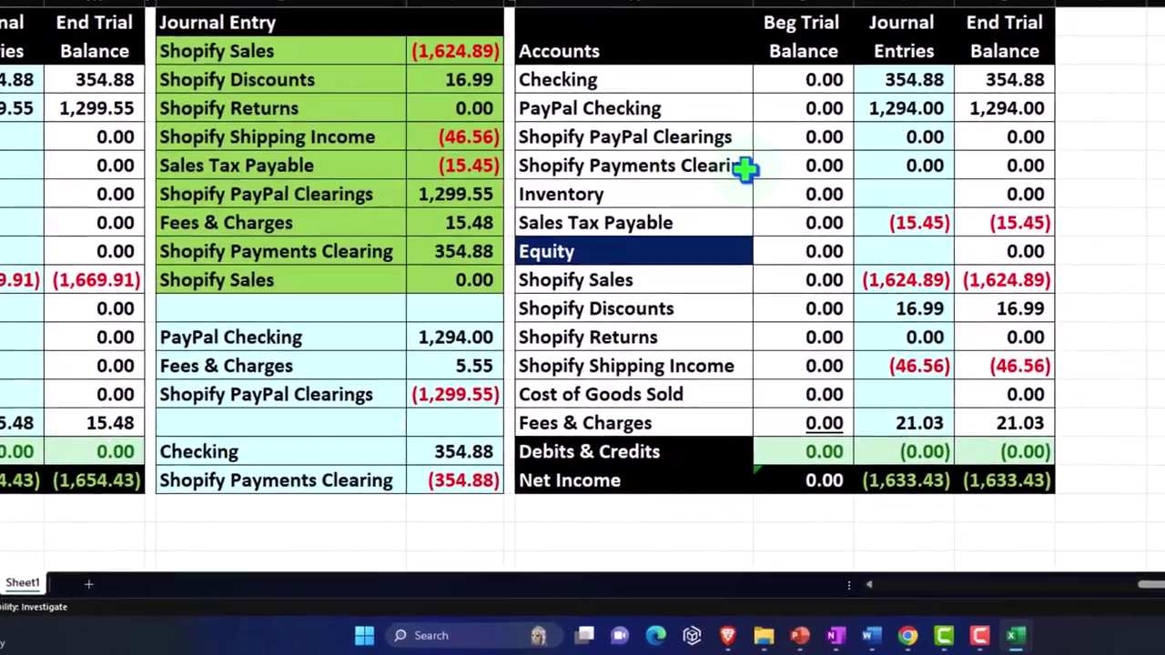
key(Down)
key(Down)
key(Down)
key(Down)
key(Down)
key(Down)
key(Down)
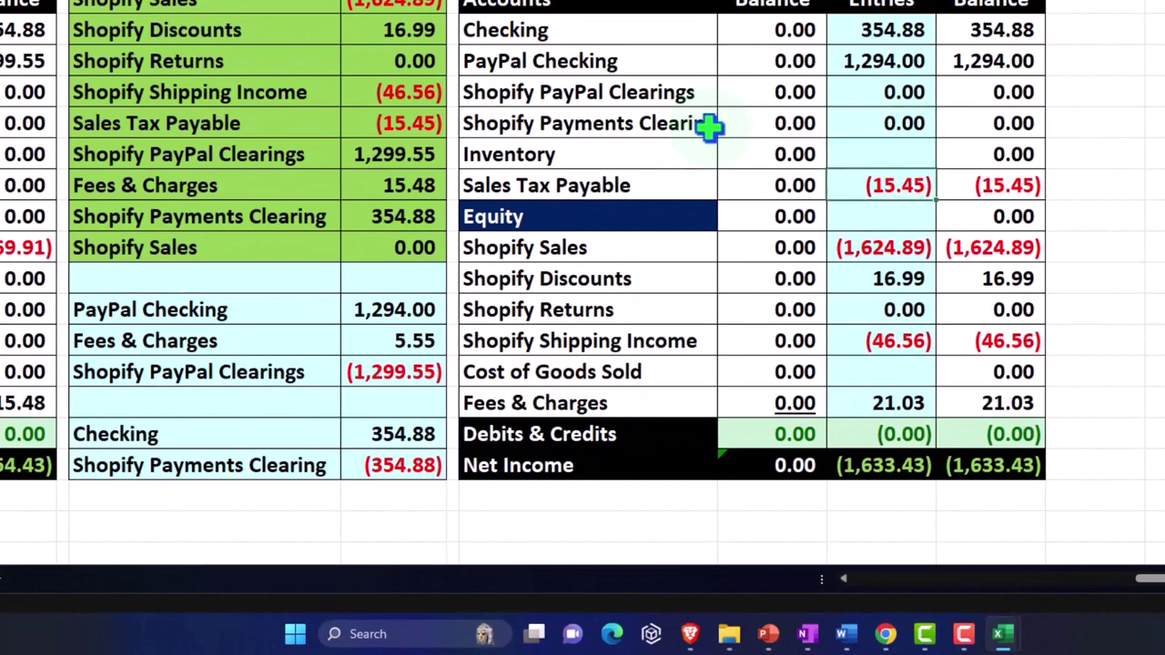
Step: Inspect the second trial balance's ending balances from Shopify Sales through Fees & Charges, and Sales Tax Payable
key(Right)
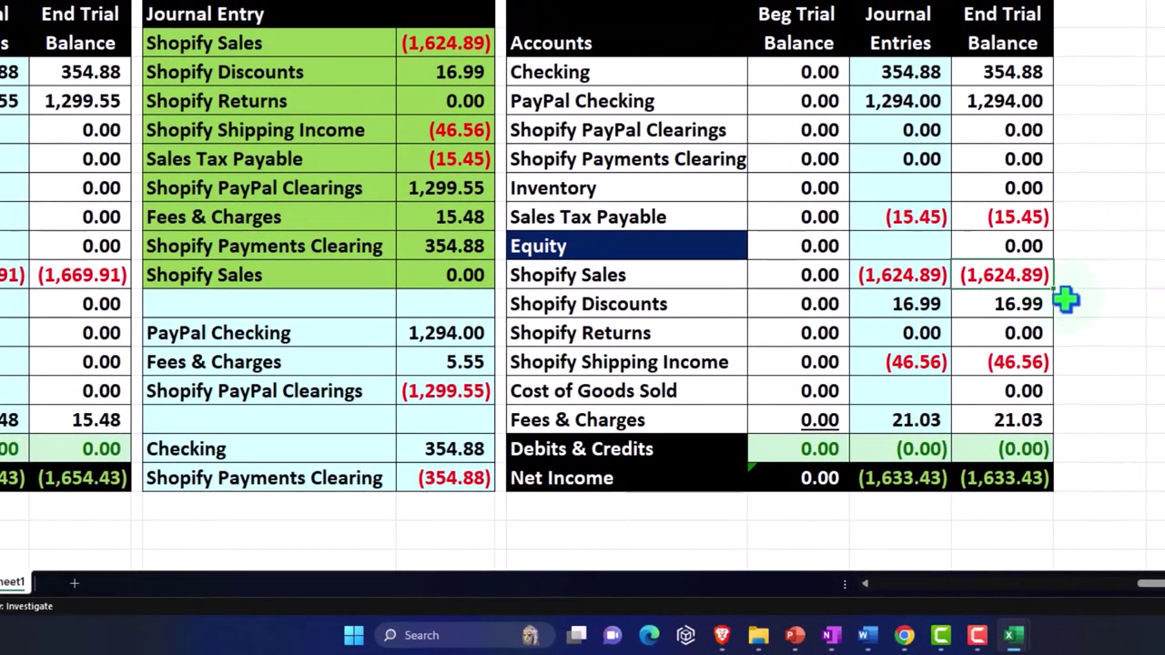
key(Down)
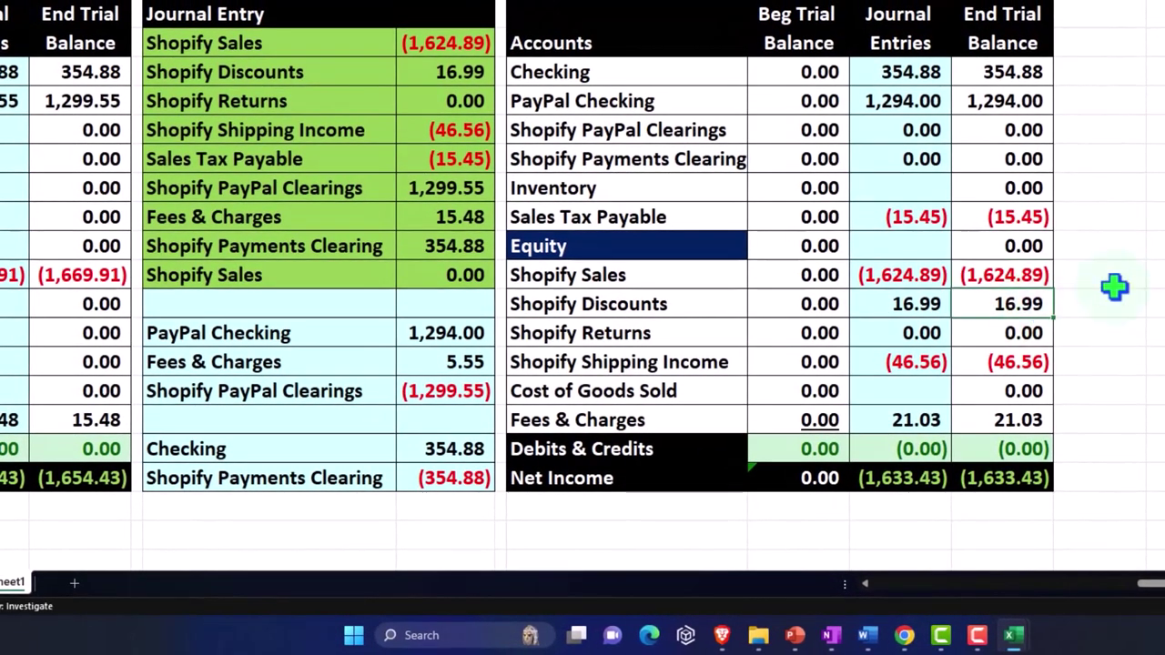
key(Down)
key(Down)
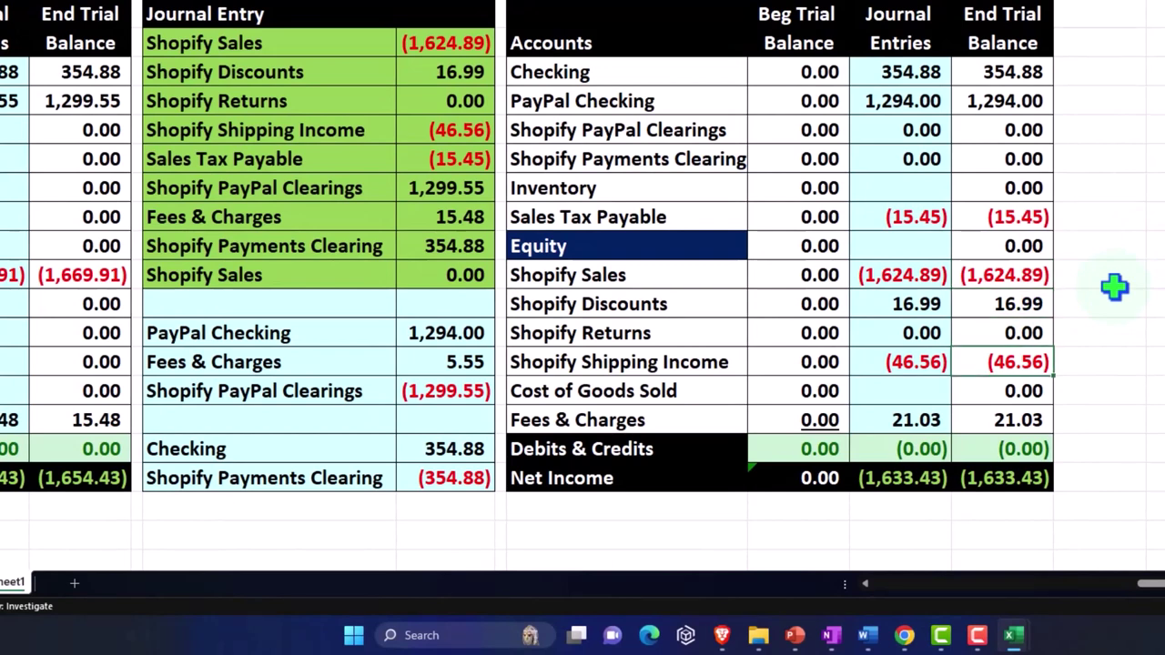
key(Down)
key(Down)
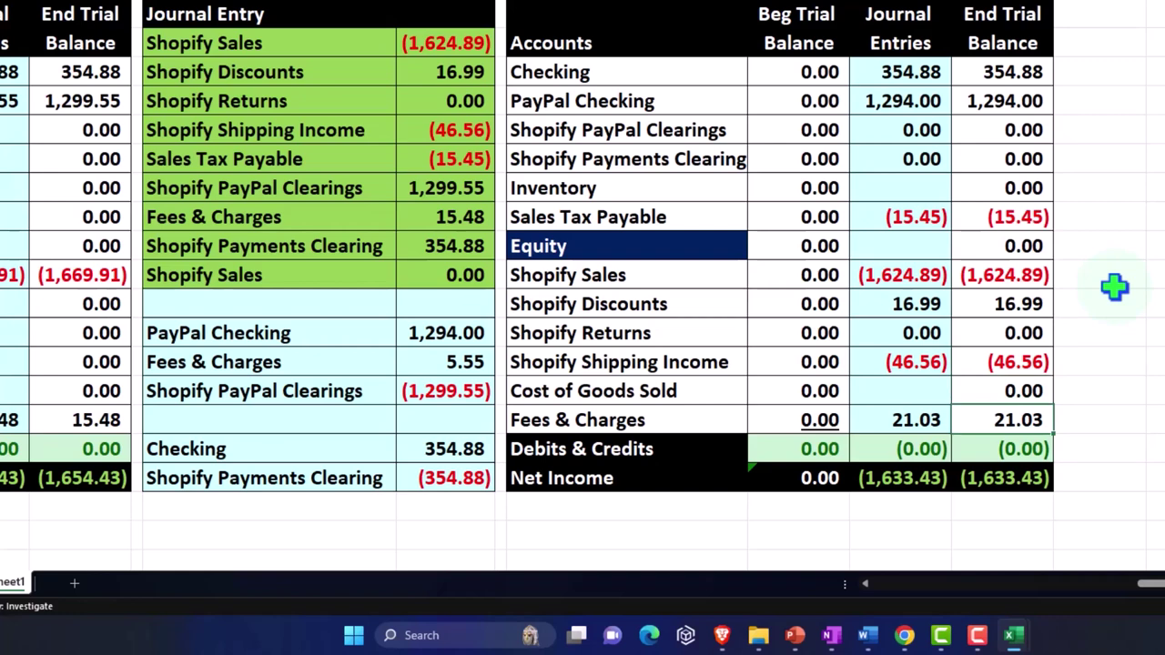
click(1024, 219)
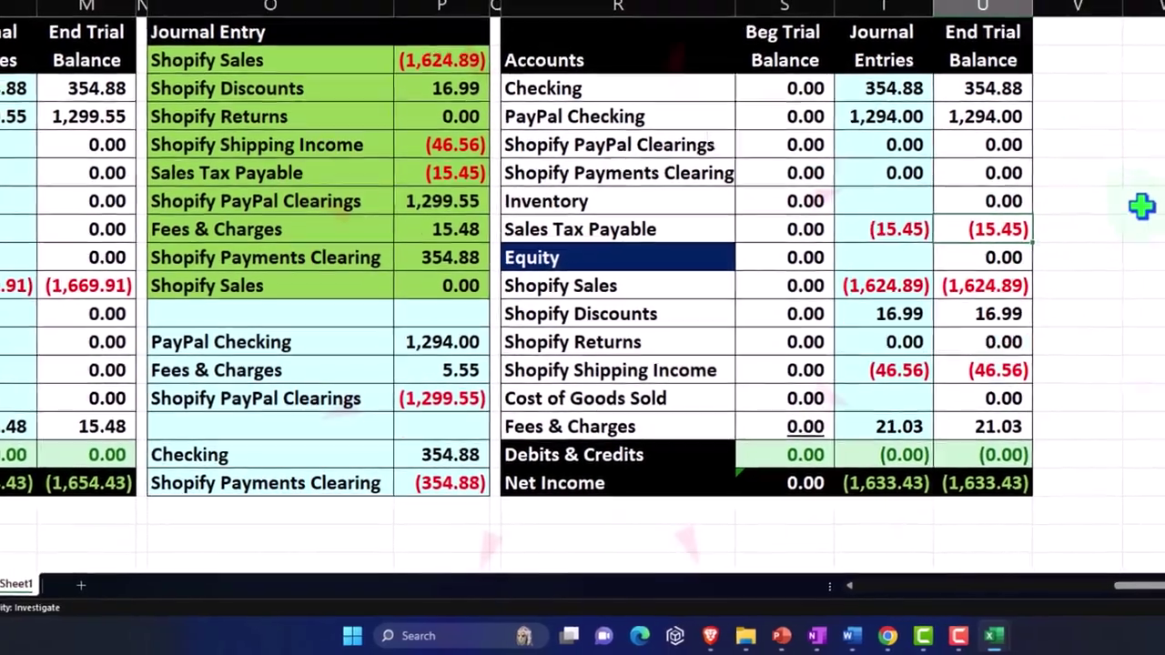
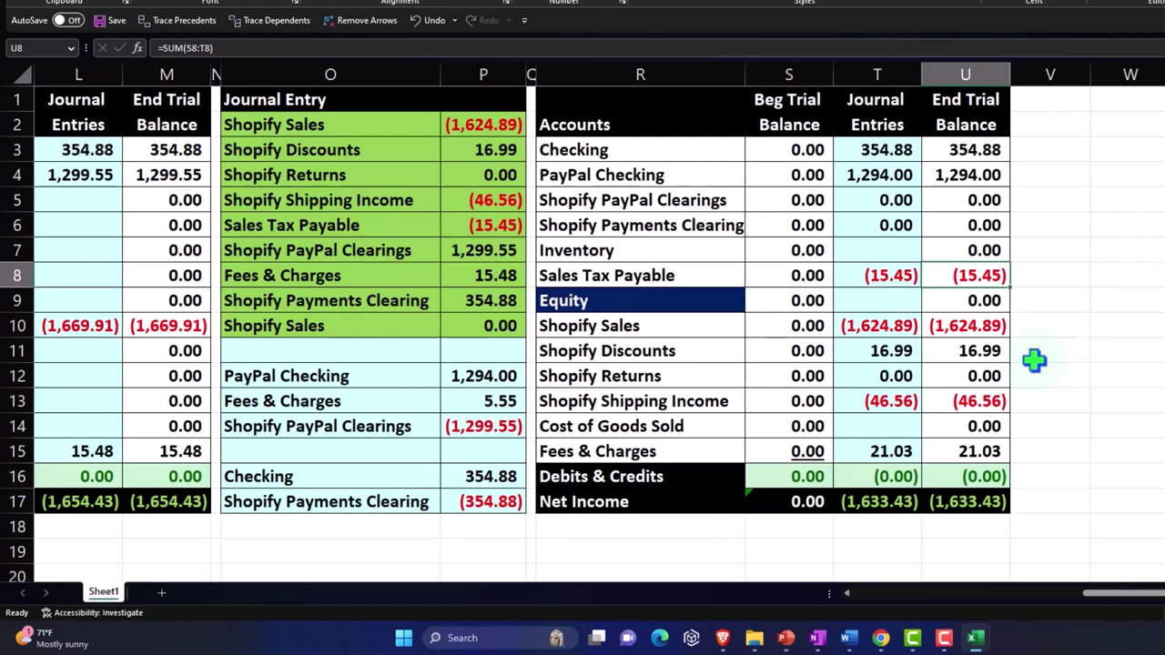
Step: Review the ending balances in column U for Shopify Shipping Income, Fees & Charges, and Shopify Sales through Cost of Goods Sold
click(988, 399)
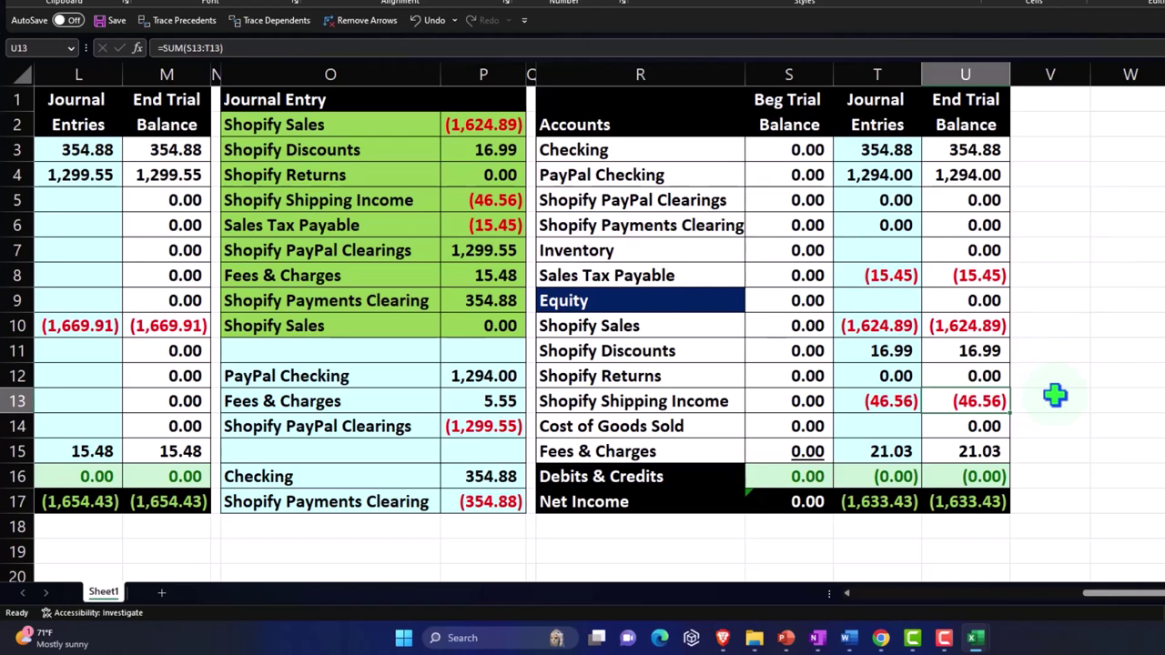
key(Down)
key(Down)
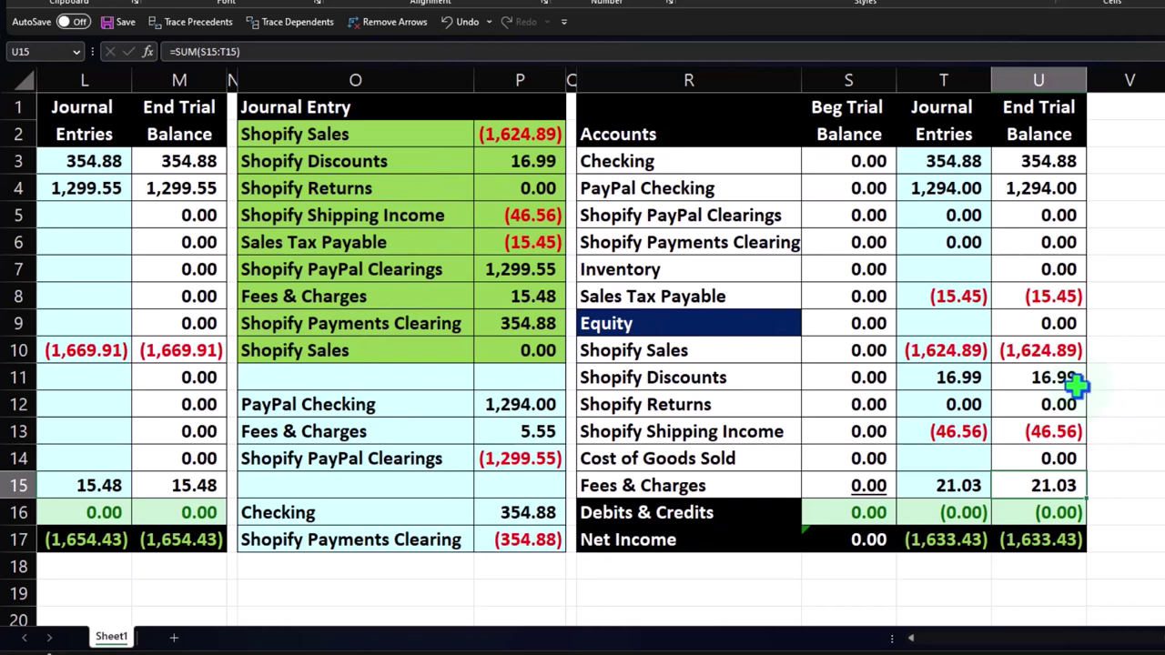
click(1063, 355)
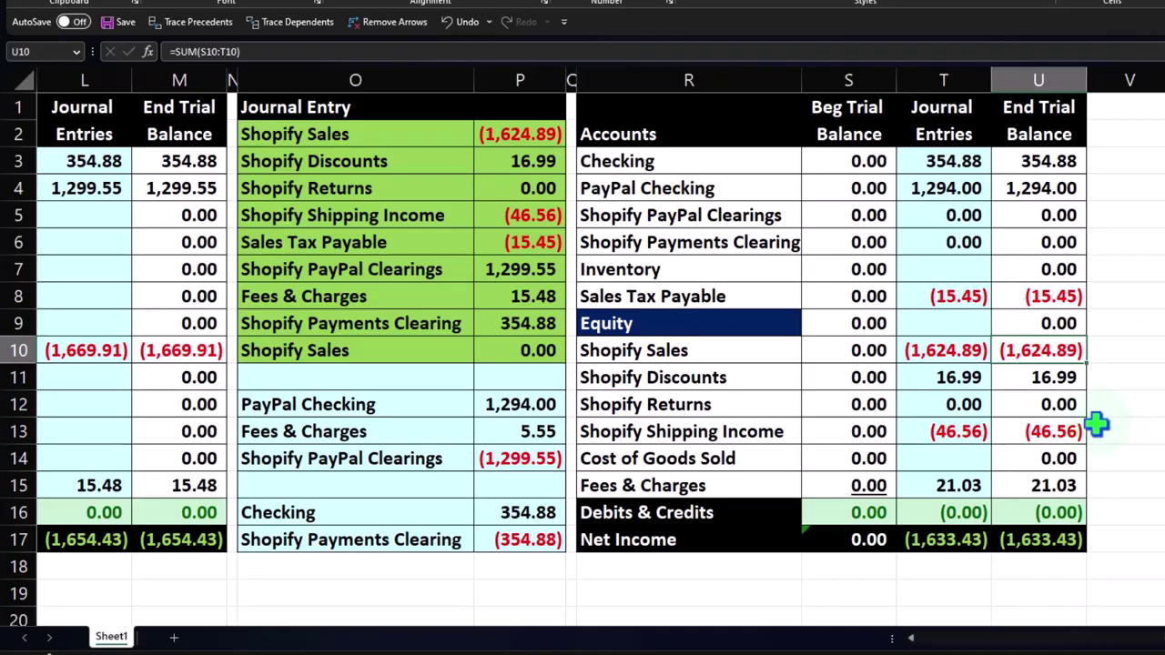
key(Down)
key(Down)
key(Down)
key(Down)
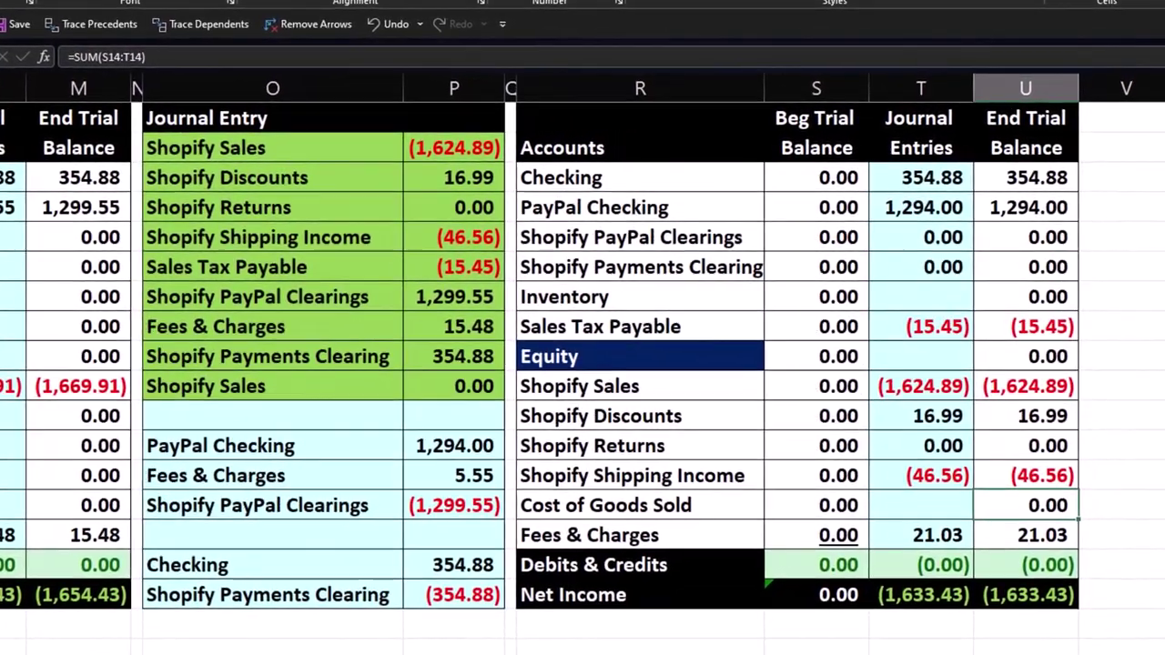